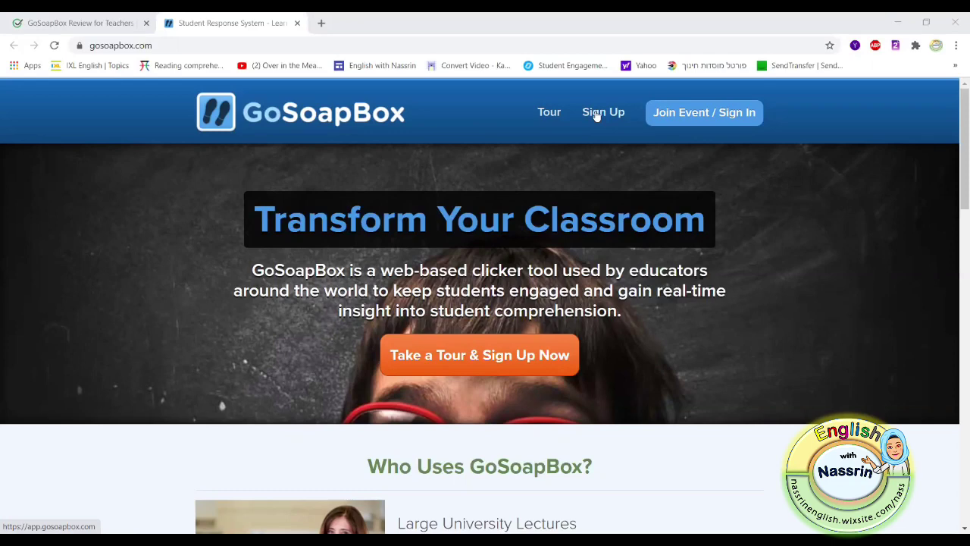
Sign in to the GoSoapBox teacher account and open the event "Getting to know everyone".
{"action": "left_click", "coordinate": [596, 114]}
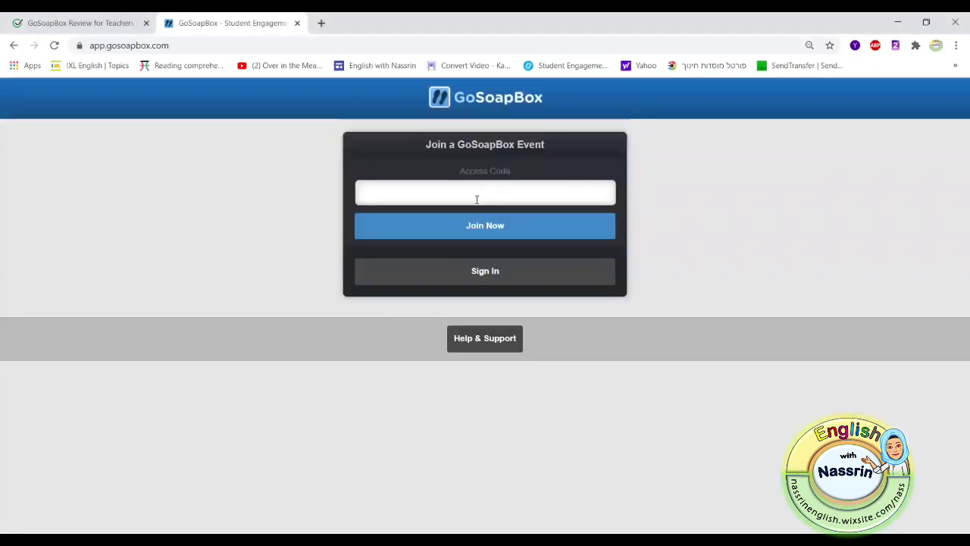
{"action": "left_click", "coordinate": [470, 275]}
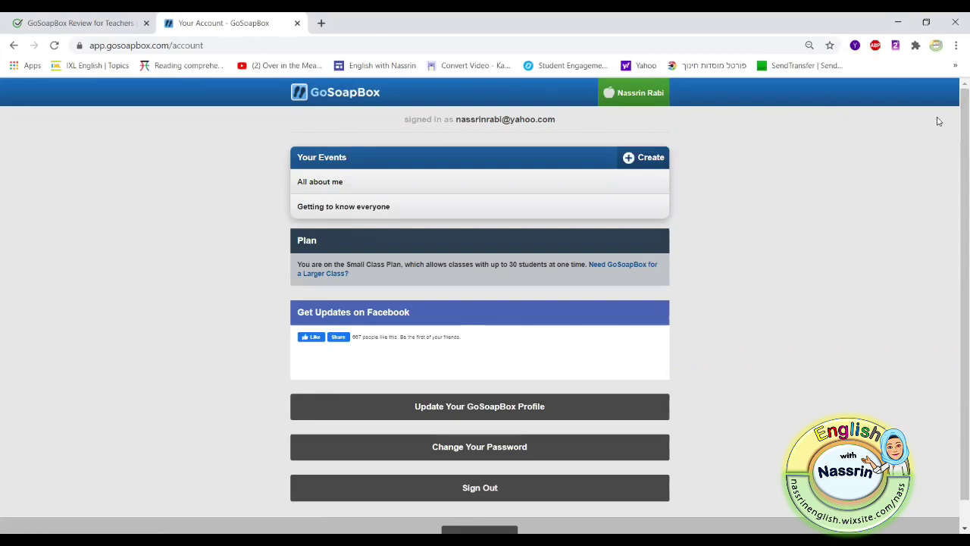
{"action": "scroll", "coordinate": [955, 197], "scroll_direction": "down", "scroll_amount": 1}
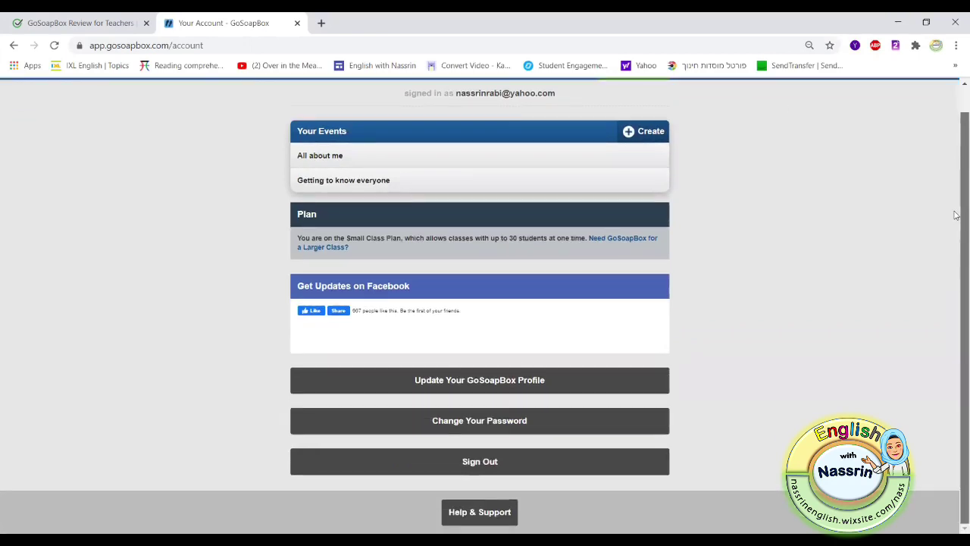
{"action": "scroll", "coordinate": [918, 106], "scroll_direction": "up", "scroll_amount": 1}
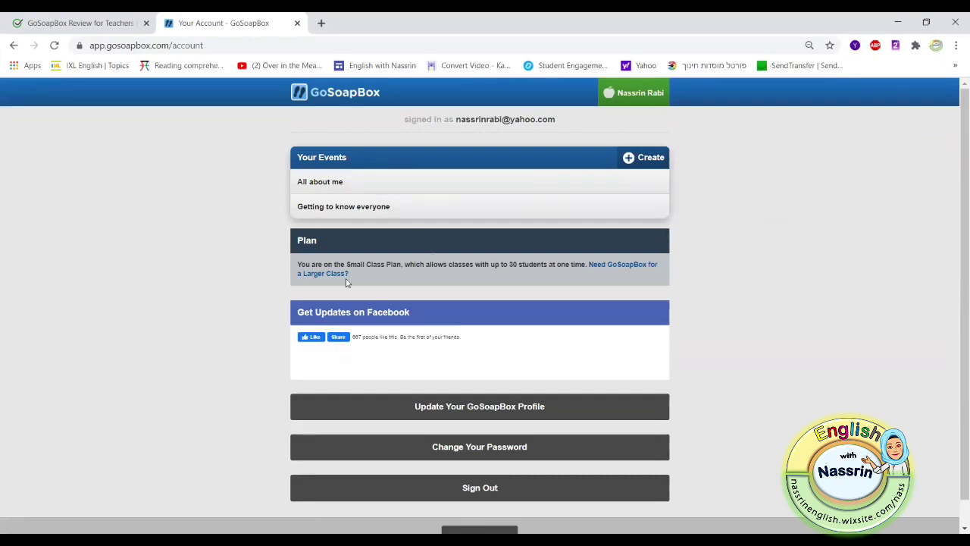
{"action": "left_click", "coordinate": [345, 208]}
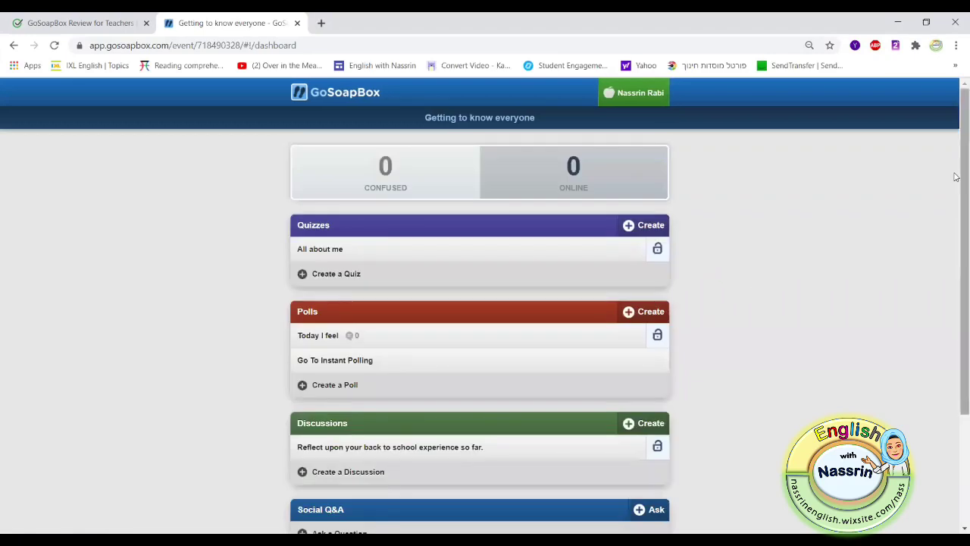
{"action": "left_click_drag", "start_coordinate": [957, 182], "coordinate": [918, 143]}
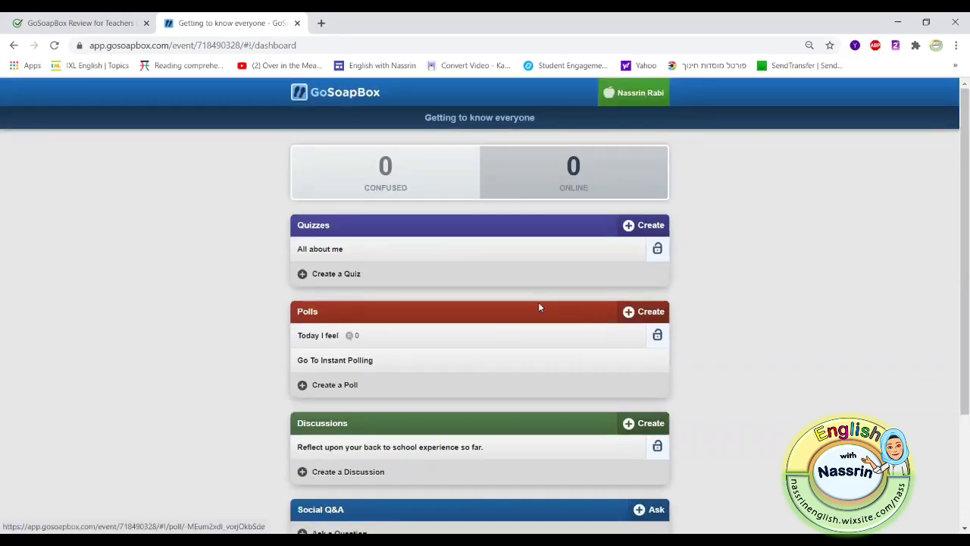
Lock the "All about me" quiz, the "Today I feel" poll and the back-to-school reflection discussion.
{"action": "left_click", "coordinate": [658, 249]}
{"action": "left_click", "coordinate": [657, 336]}
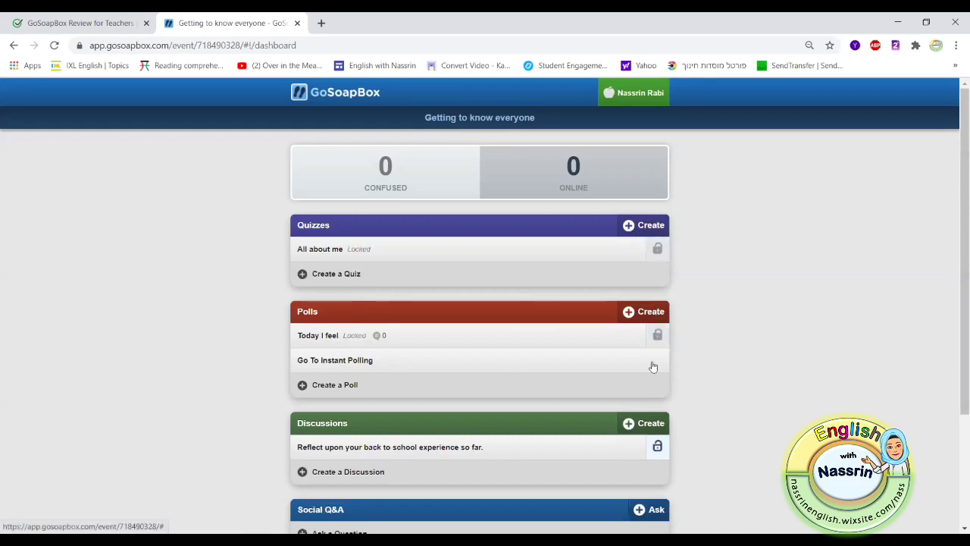
{"action": "left_click", "coordinate": [657, 447]}
View the Social Q&A question form and return to the event dashboard.
{"action": "scroll", "coordinate": [957, 359], "scroll_direction": "down", "scroll_amount": 2}
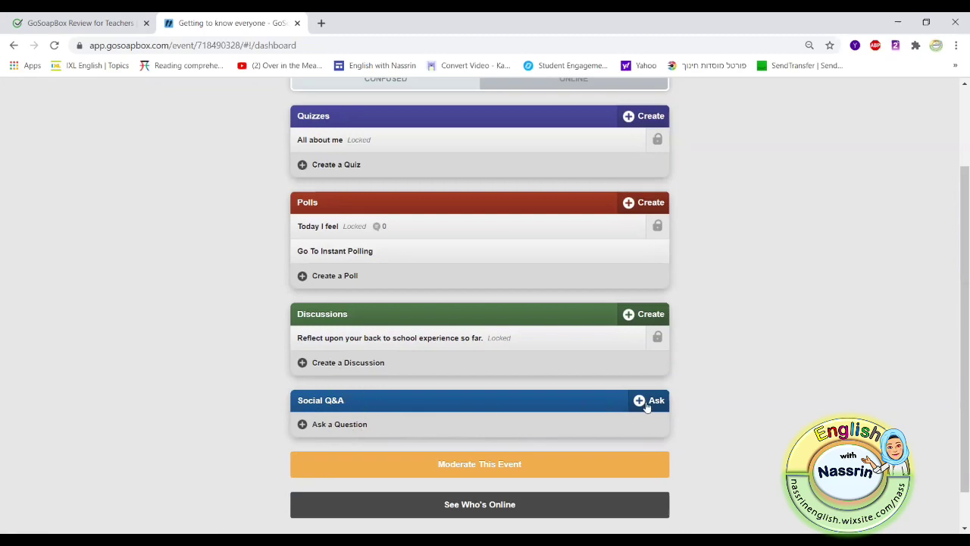
{"action": "left_click", "coordinate": [339, 425]}
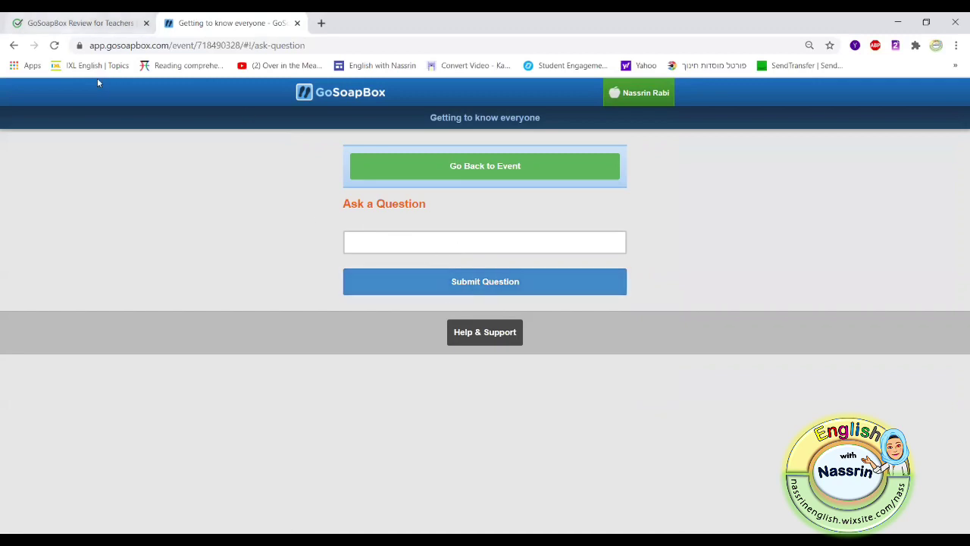
{"action": "left_click", "coordinate": [13, 45]}
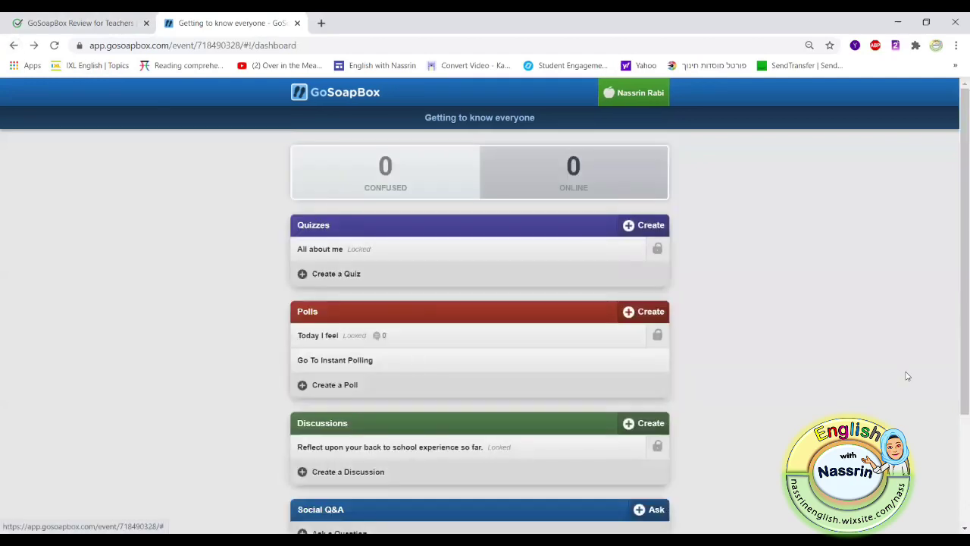
Start writing a Social Q&A question reading "What is the most important thing you w".
{"action": "left_click_drag", "start_coordinate": [957, 282], "coordinate": [957, 373]}
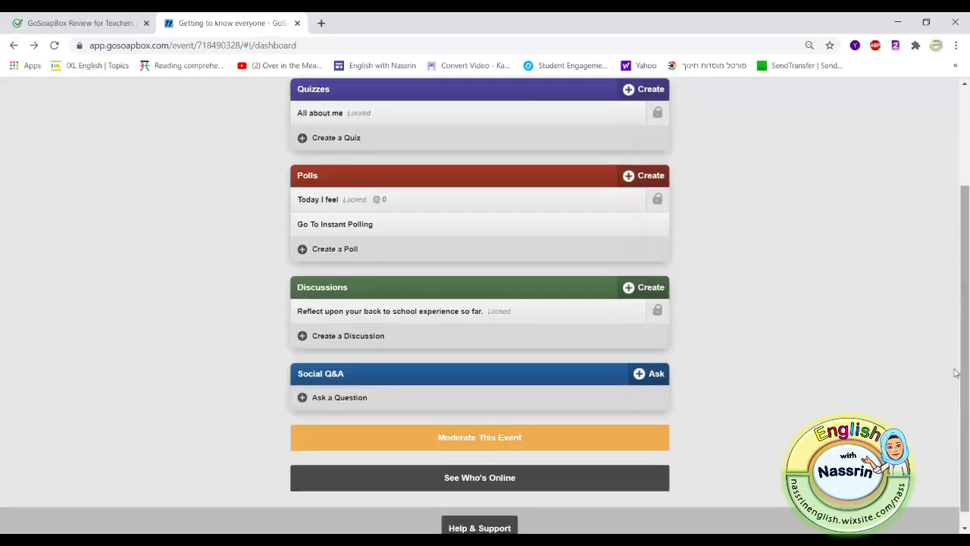
{"action": "left_click", "coordinate": [357, 398]}
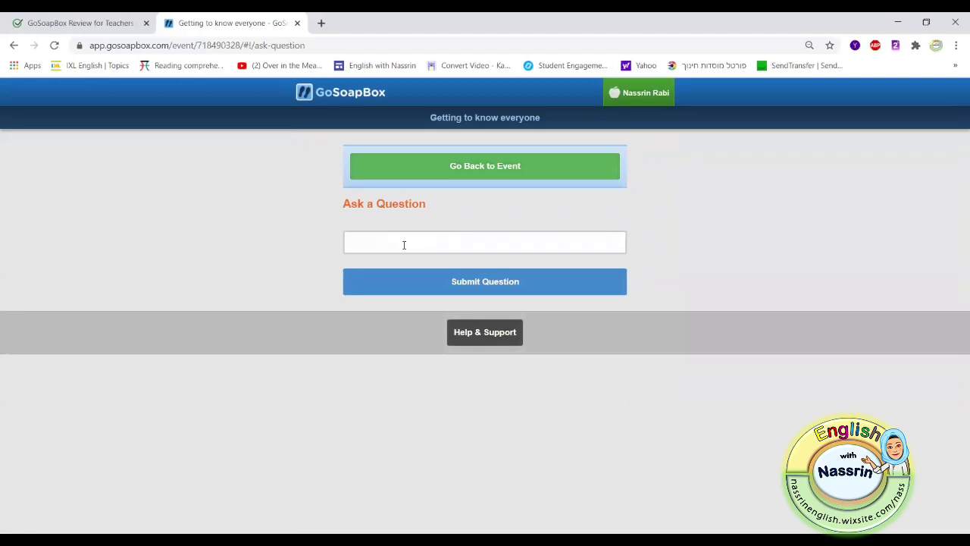
{"action": "left_click", "coordinate": [404, 245]}
{"action": "type", "text": "What is the most important thing you w"}
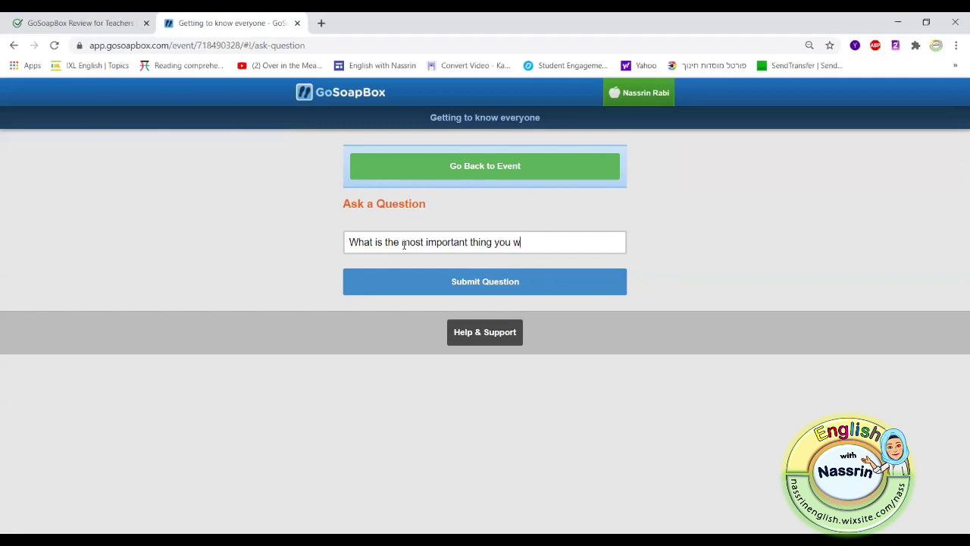
Erase the unfinished Social Q&A question and go back to the event dashboard.
{"action": "key", "text": "BackSpace"}
{"action": "key", "text": "BackSpace"}
{"action": "key", "text": "BackSpace"}
{"action": "key", "text": "BackSpace"}
{"action": "key", "text": "BackSpace"}
{"action": "key", "text": "BackSpace"}
{"action": "key", "text": "BackSpace"}
{"action": "key", "text": "BackSpace"}
{"action": "key", "text": "BackSpace"}
{"action": "key", "text": "BackSpace"}
{"action": "key", "text": "BackSpace"}
{"action": "key", "text": "BackSpace"}
{"action": "key", "text": "BackSpace"}
{"action": "key", "text": "BackSpace"}
{"action": "key", "text": "BackSpace"}
{"action": "key", "text": "BackSpace"}
{"action": "key", "text": "BackSpace"}
{"action": "key", "text": "BackSpace"}
{"action": "key", "text": "BackSpace"}
{"action": "key", "text": "BackSpace"}
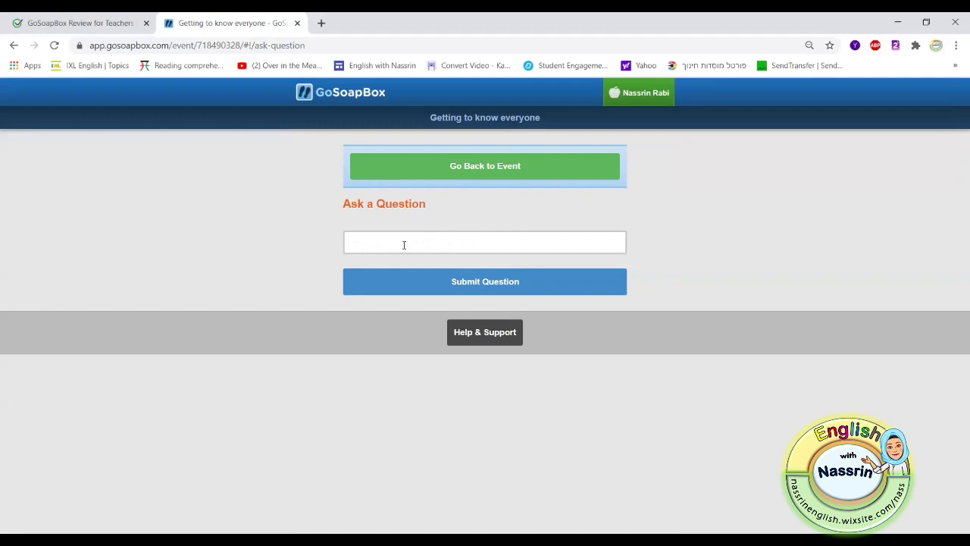
{"action": "left_click", "coordinate": [14, 46]}
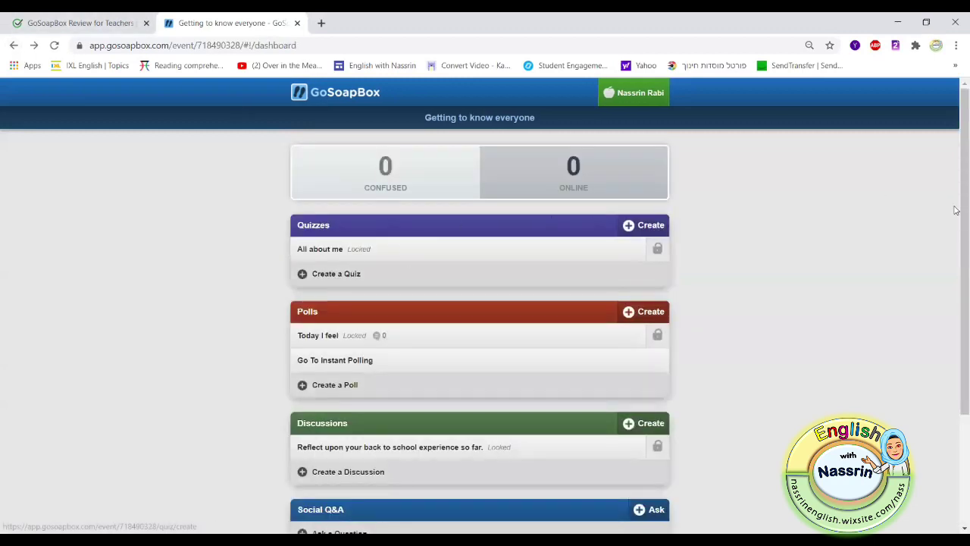
View the event's access code information through its moderation page and return to the moderation panel.
{"action": "scroll", "coordinate": [957, 210], "scroll_direction": "down", "scroll_amount": 3}
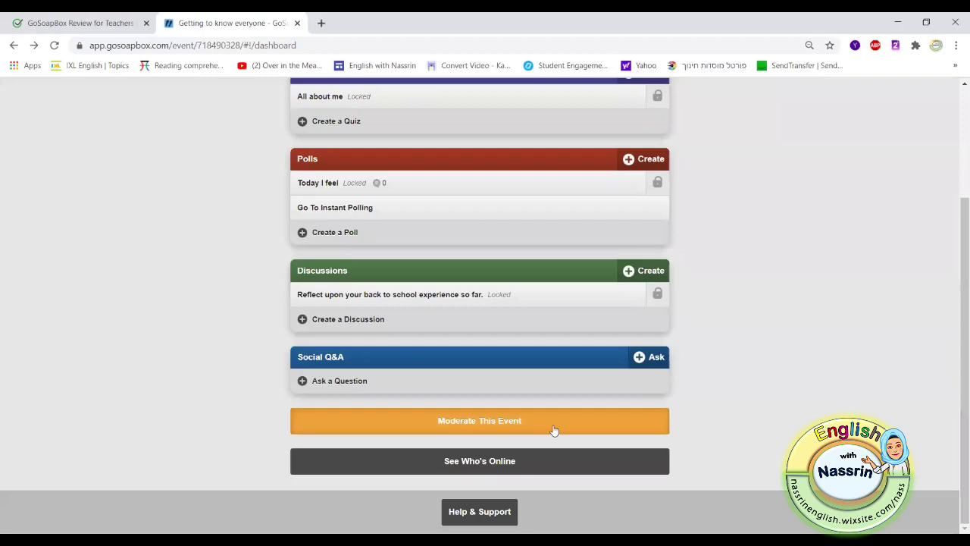
{"action": "left_click", "coordinate": [463, 430]}
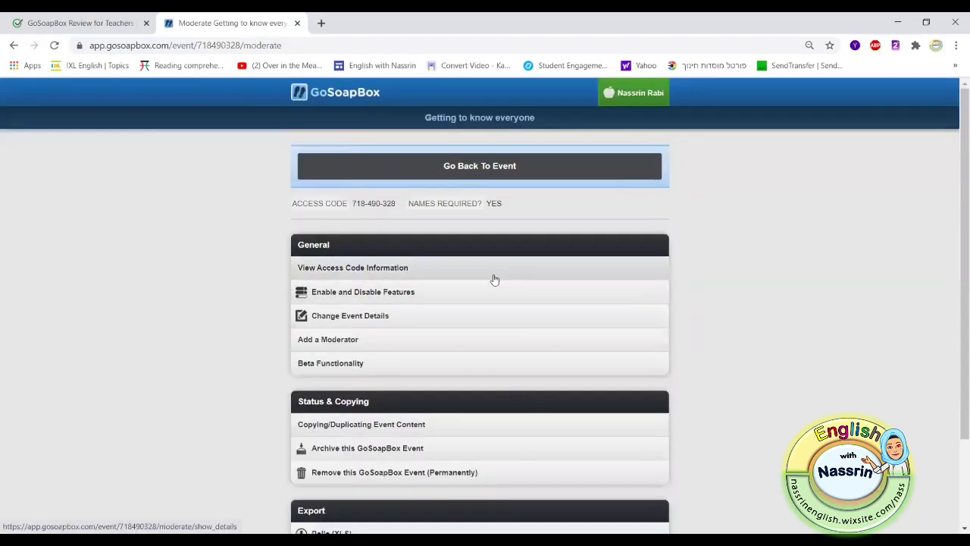
{"action": "left_click", "coordinate": [374, 270]}
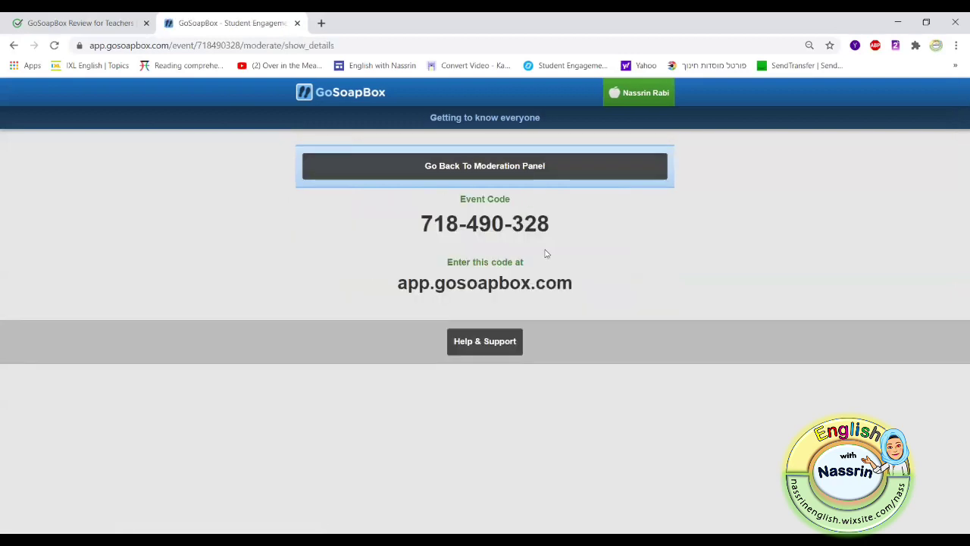
{"action": "left_click", "coordinate": [498, 178]}
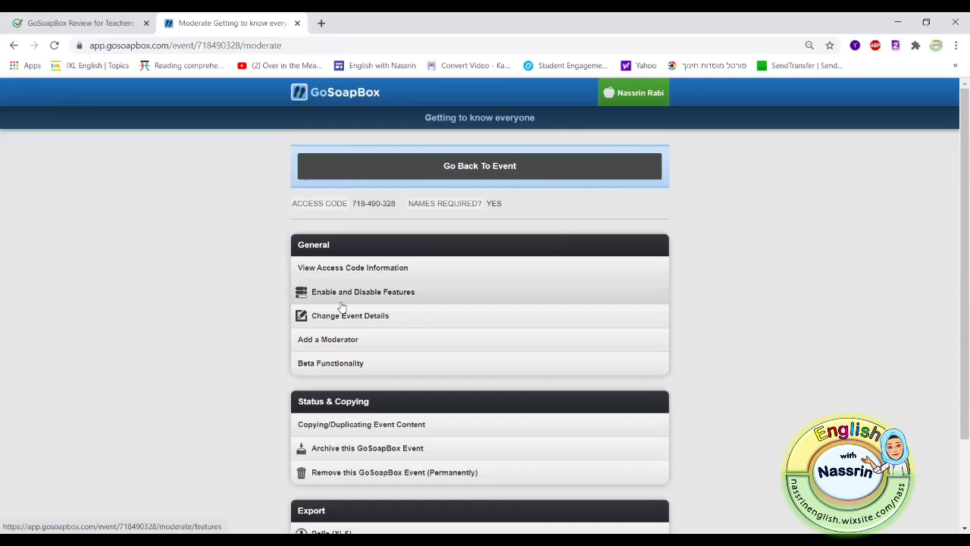
Review the event's core and other feature switches, then return to the moderation panel.
{"action": "left_click", "coordinate": [343, 303]}
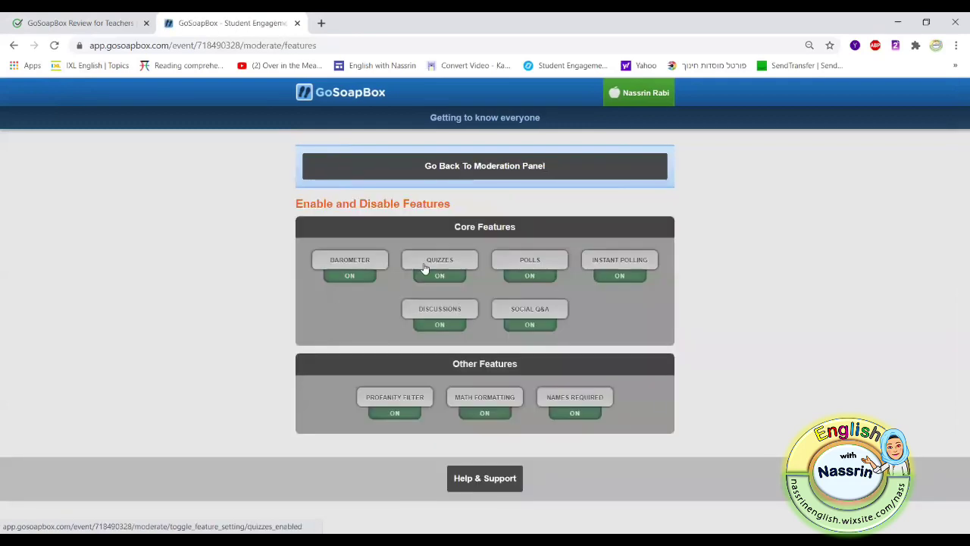
{"action": "left_click", "coordinate": [529, 312]}
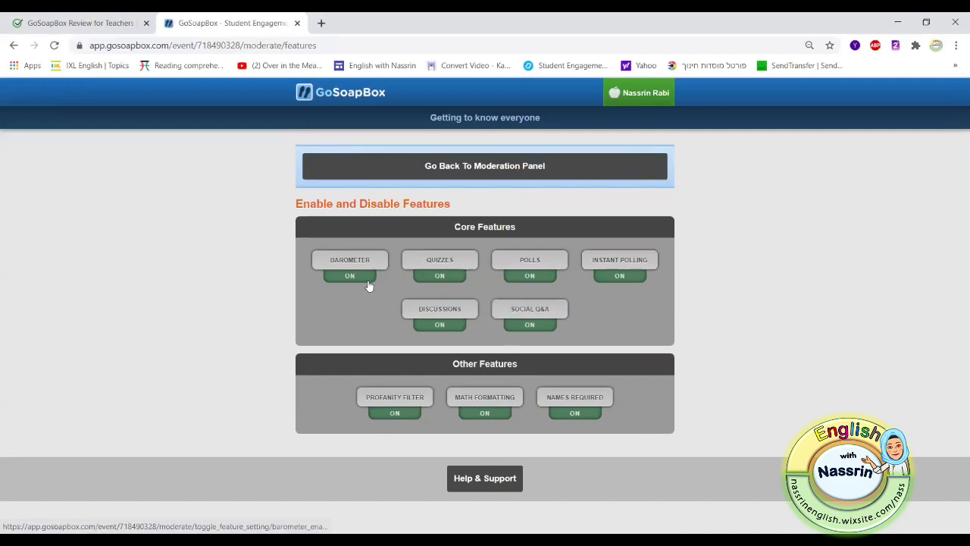
{"action": "left_click", "coordinate": [463, 176]}
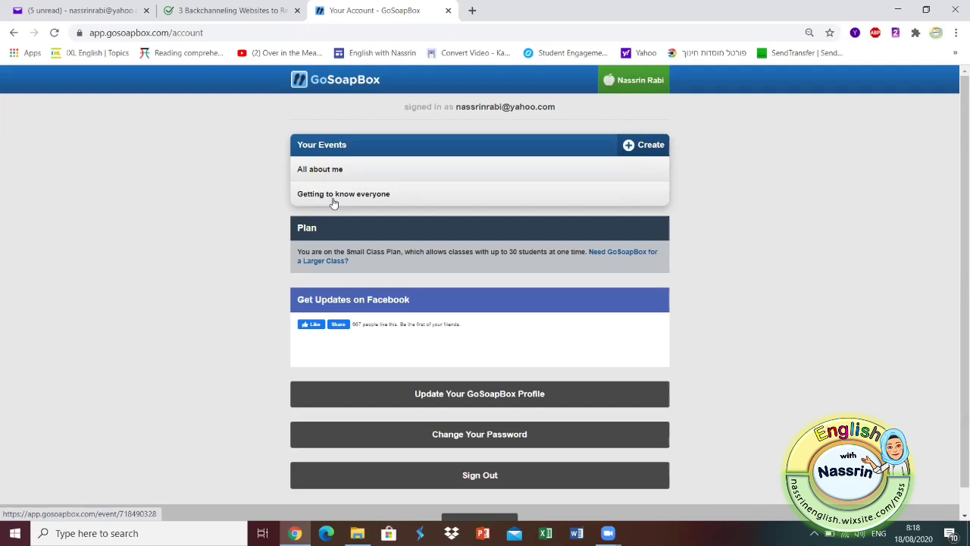
Open the event "Getting to know everyone" and examine its confusion barometer, quizzes, polls, discussions and Social Q&A.
{"action": "left_click", "coordinate": [380, 195]}
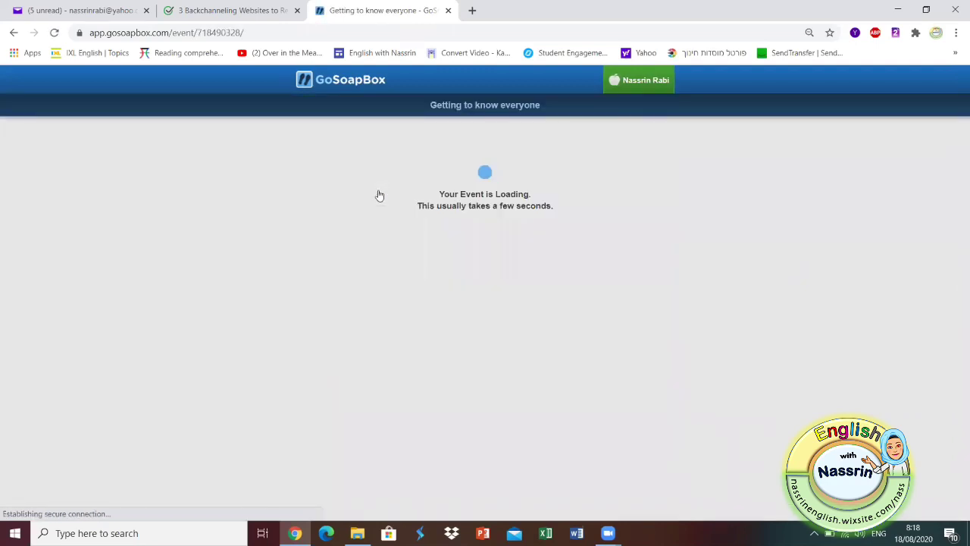
{"action": "scroll", "coordinate": [956, 280], "scroll_direction": "down", "scroll_amount": 3}
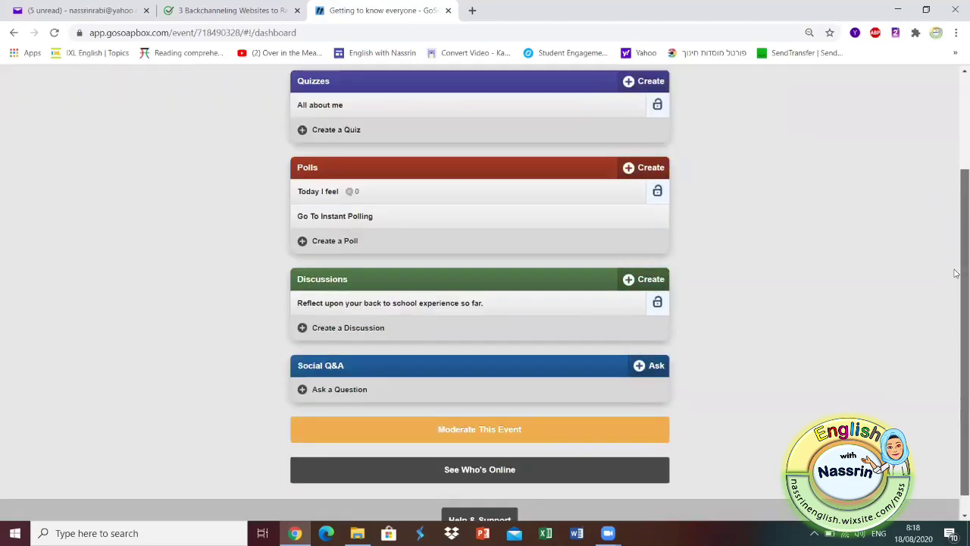
{"action": "scroll", "coordinate": [953, 228], "scroll_direction": "up", "scroll_amount": 3}
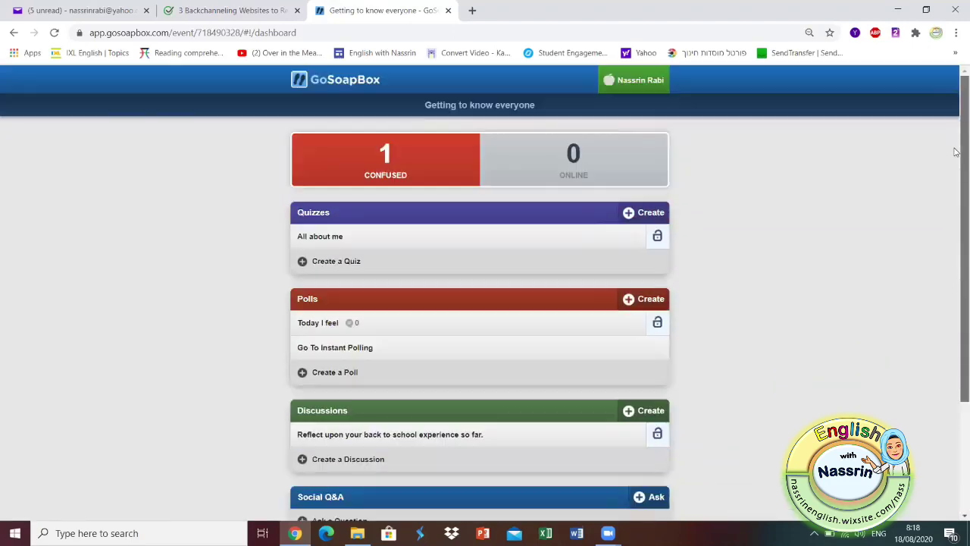
{"action": "scroll", "coordinate": [953, 189], "scroll_direction": "down", "scroll_amount": 1}
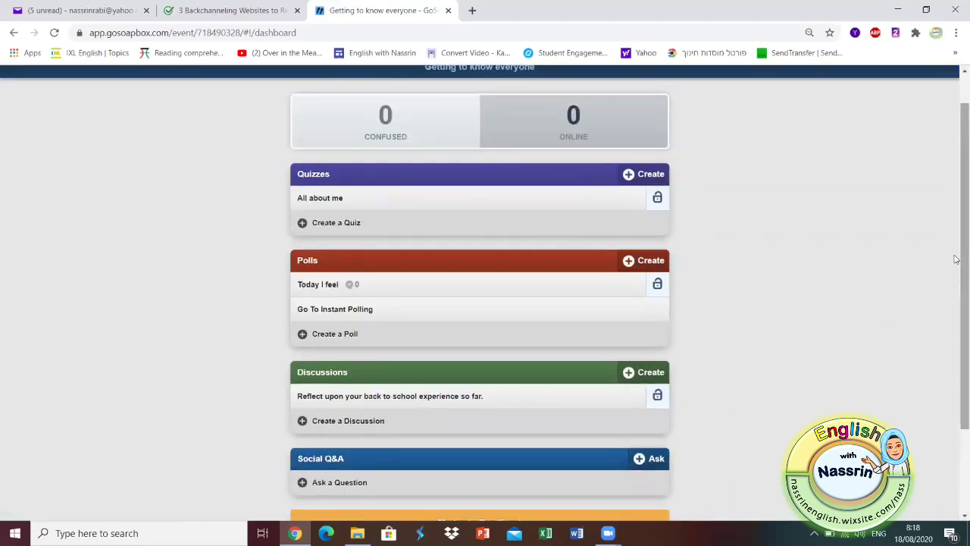
{"action": "scroll", "coordinate": [957, 287], "scroll_direction": "down", "scroll_amount": 1}
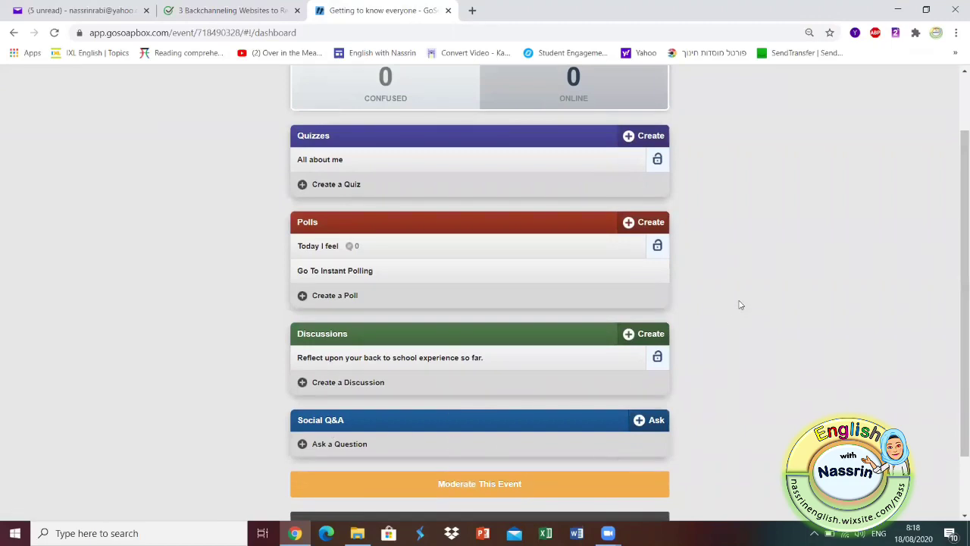
{"action": "scroll", "coordinate": [955, 173], "scroll_direction": "up", "scroll_amount": 2}
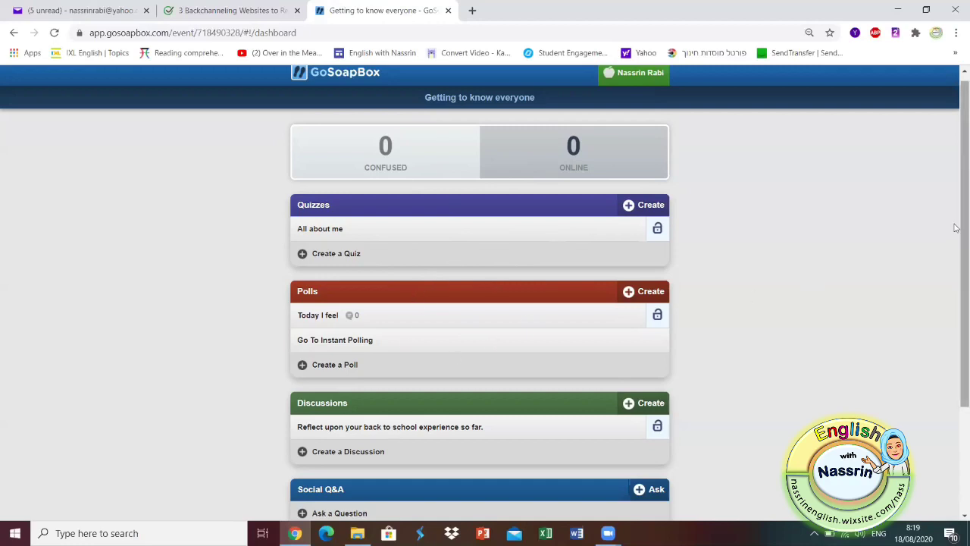
{"action": "scroll", "coordinate": [956, 256], "scroll_direction": "down", "scroll_amount": 1}
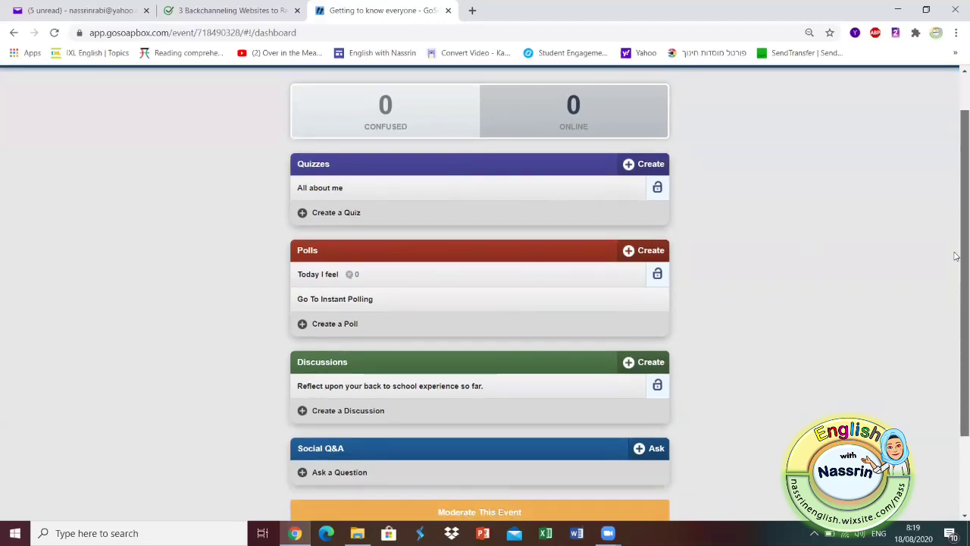
{"action": "scroll", "coordinate": [956, 250], "scroll_direction": "up", "scroll_amount": 1}
Open the event's moderation panel and copy the event access code.
{"action": "left_click_drag", "start_coordinate": [955, 226], "coordinate": [955, 282]}
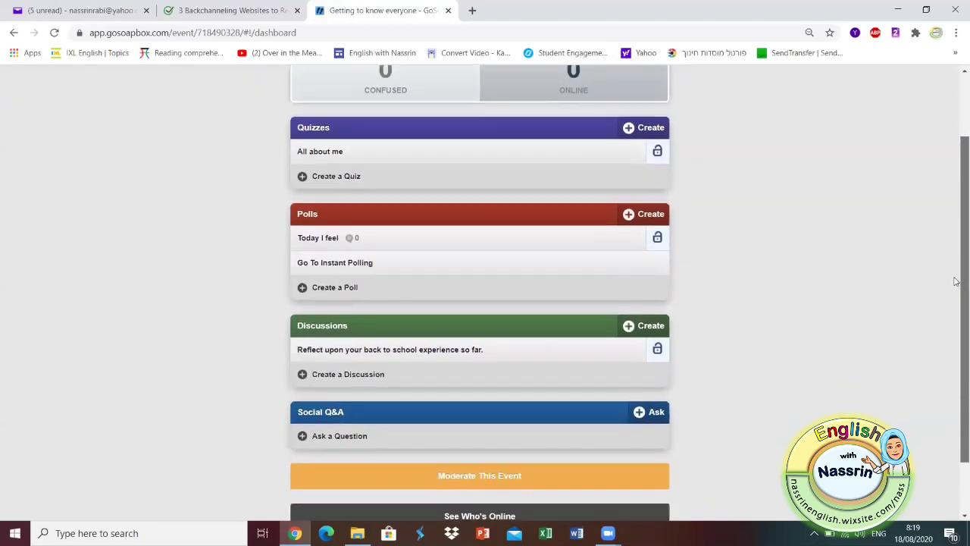
{"action": "left_click", "coordinate": [486, 474]}
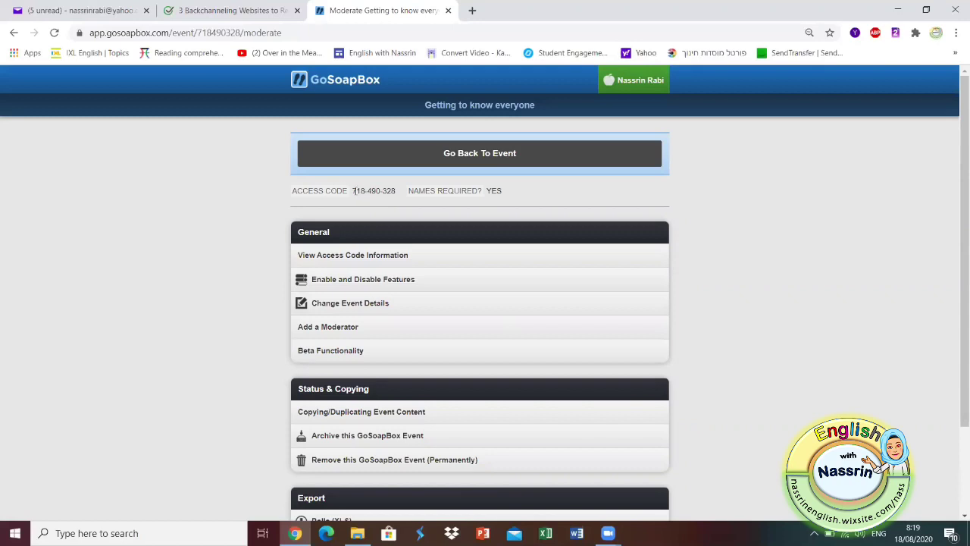
{"action": "left_click_drag", "start_coordinate": [372, 191], "coordinate": [395, 190]}
{"action": "right_click", "coordinate": [385, 190]}
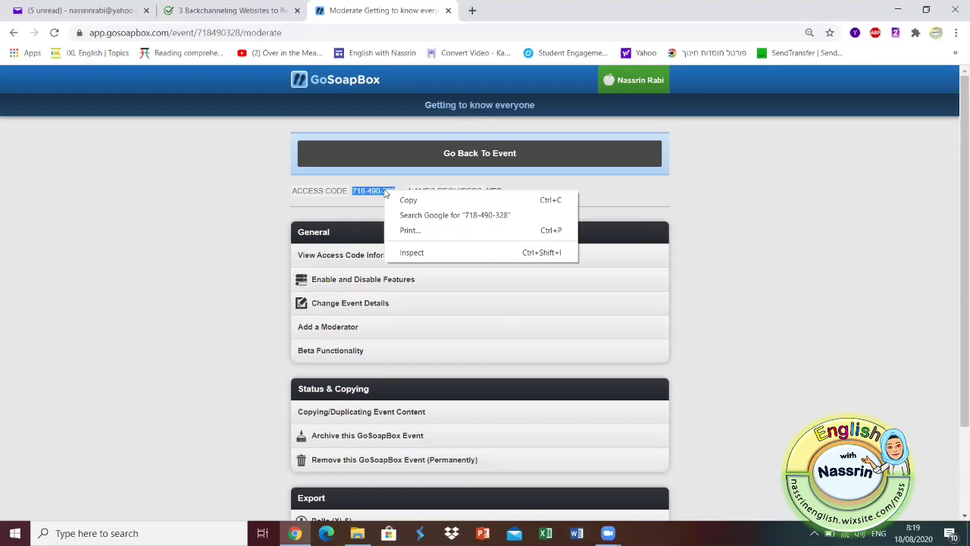
{"action": "left_click", "coordinate": [400, 200]}
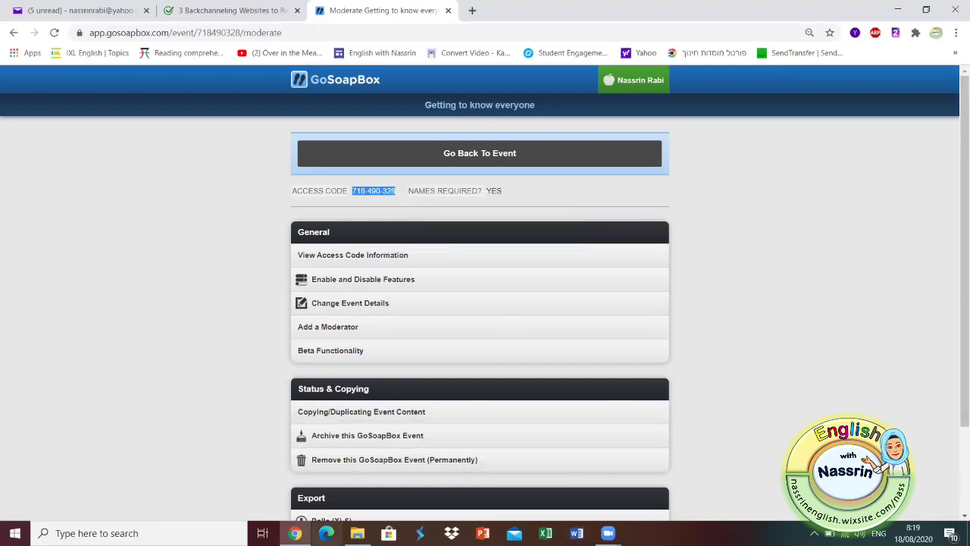
Switch to Edge, search Google for gosoapbox and open the GoSoapBox page for joining an event.
{"action": "left_click", "coordinate": [326, 533]}
{"action": "left_click", "coordinate": [384, 252]}
{"action": "type", "text": "s"}
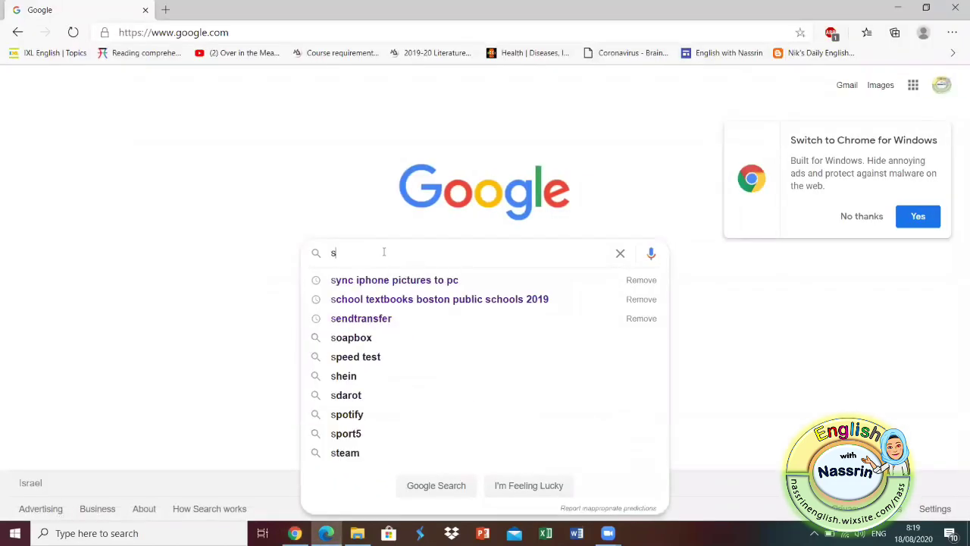
{"action": "key", "text": "BackSpace"}
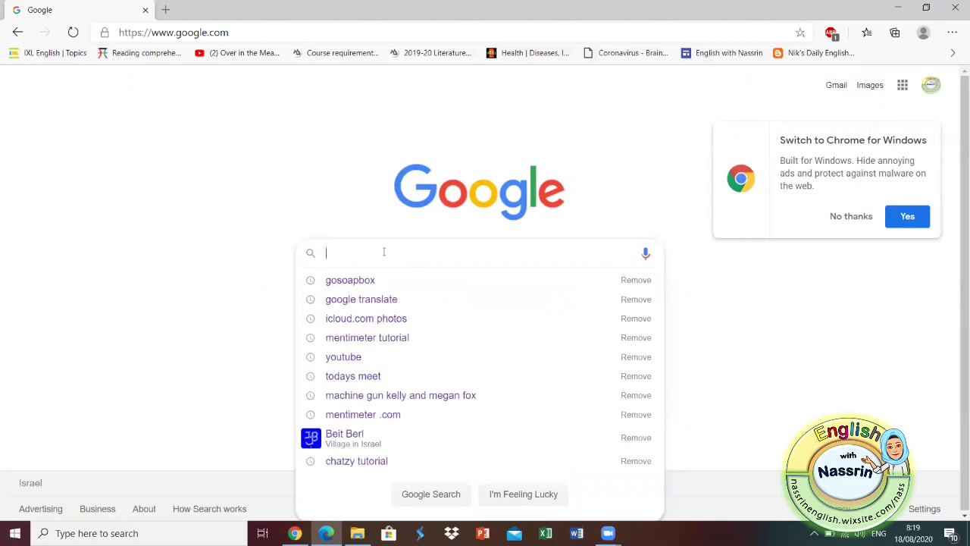
{"action": "type", "text": "go"}
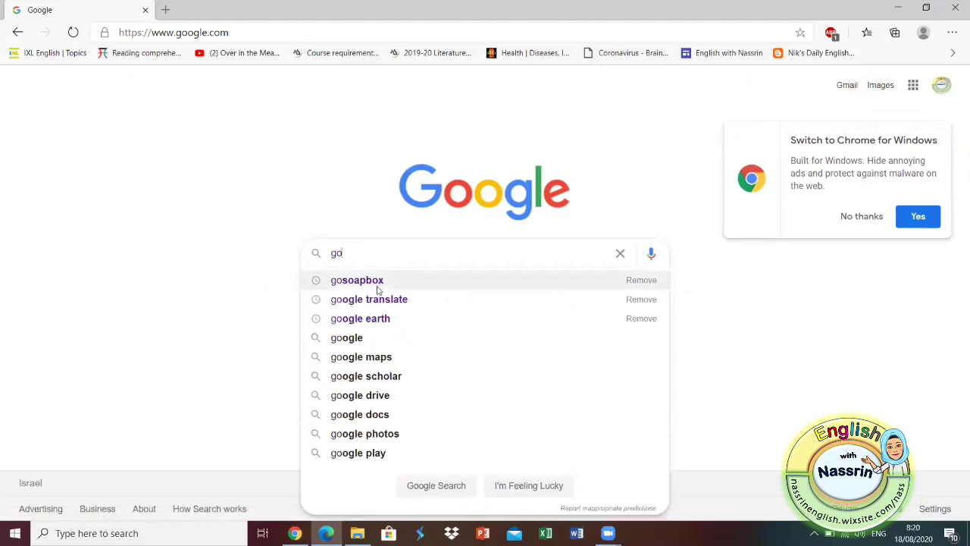
{"action": "left_click", "coordinate": [372, 279]}
{"action": "left_click", "coordinate": [258, 203]}
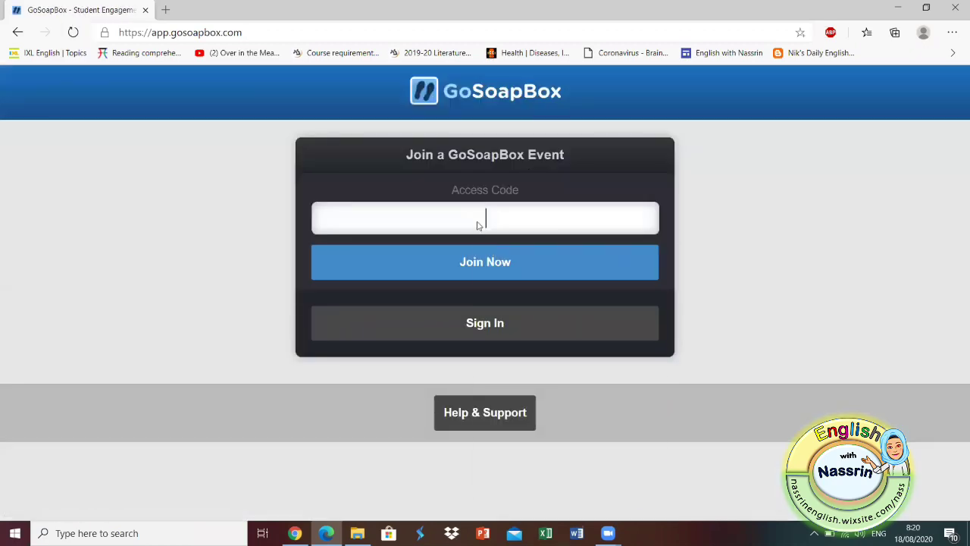
Paste the copied event access code into the Access Code field and join the event.
{"action": "right_click", "coordinate": [478, 225]}
{"action": "left_click", "coordinate": [537, 351]}
{"action": "right_click", "coordinate": [485, 219]}
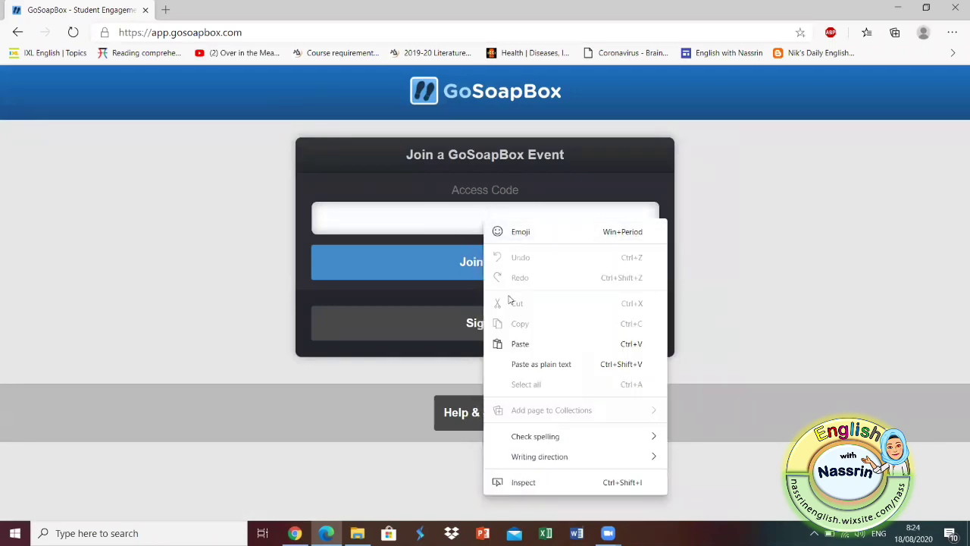
{"action": "left_click", "coordinate": [520, 345]}
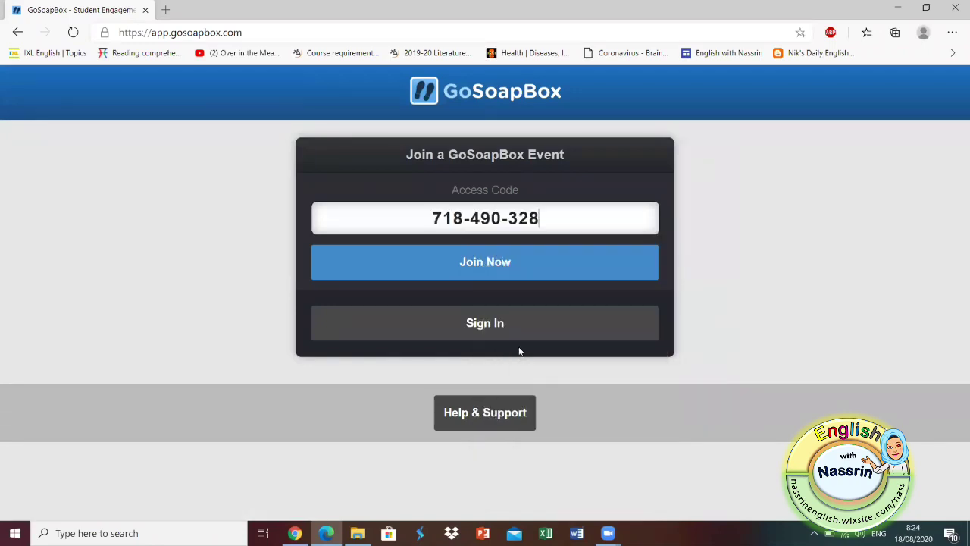
{"action": "left_click", "coordinate": [498, 274]}
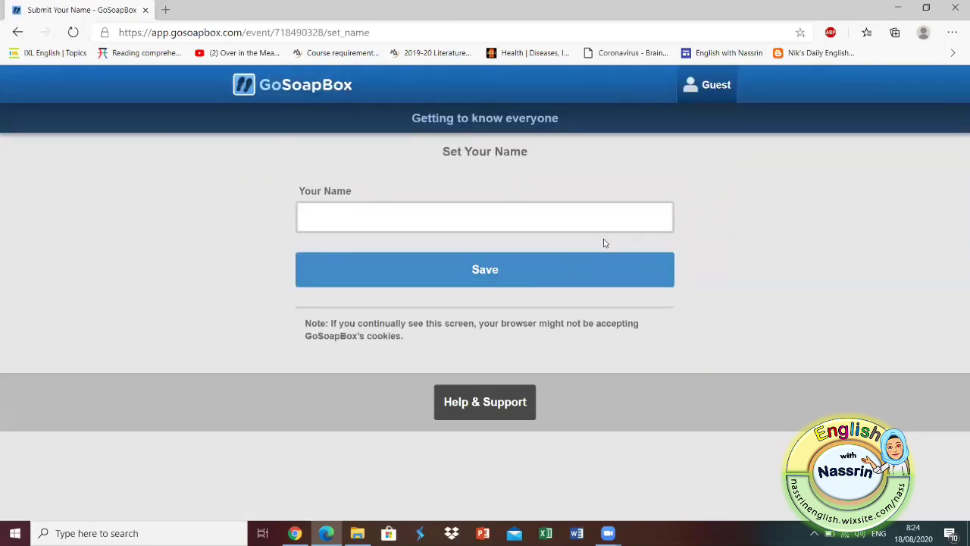
Enter the participant's short name as Your Name and save it to enter the event.
{"action": "left_click", "coordinate": [483, 215]}
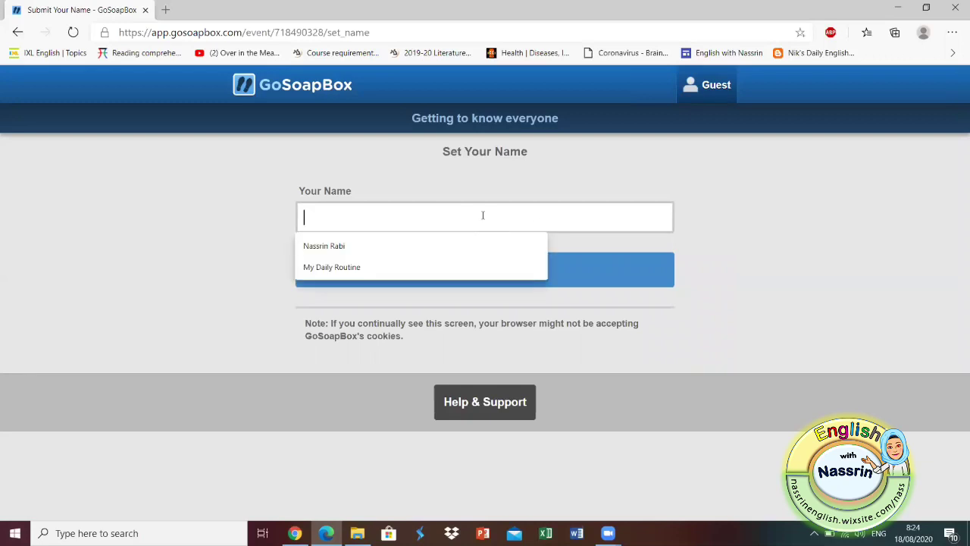
{"action": "type", "text": "N"}
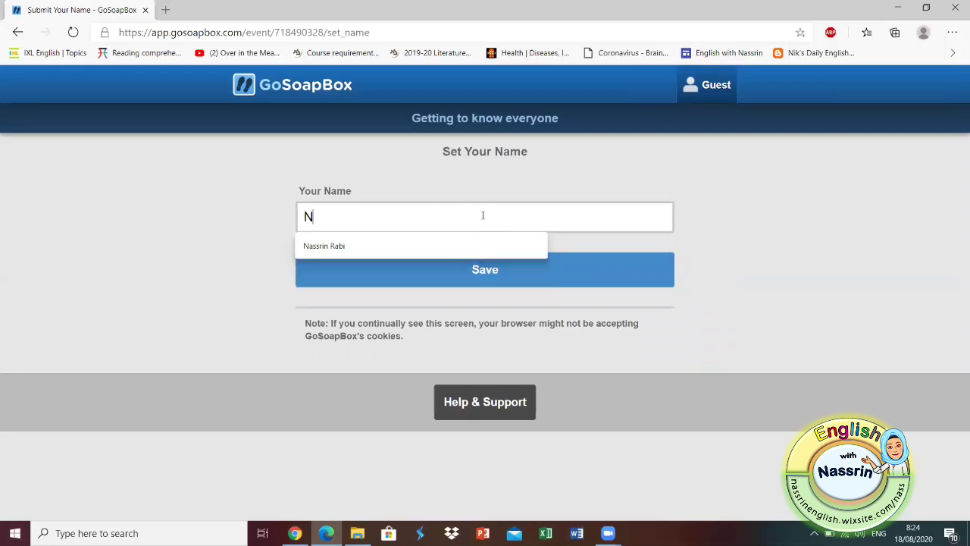
{"action": "type", "text": "ass"}
{"action": "key", "text": "Escape"}
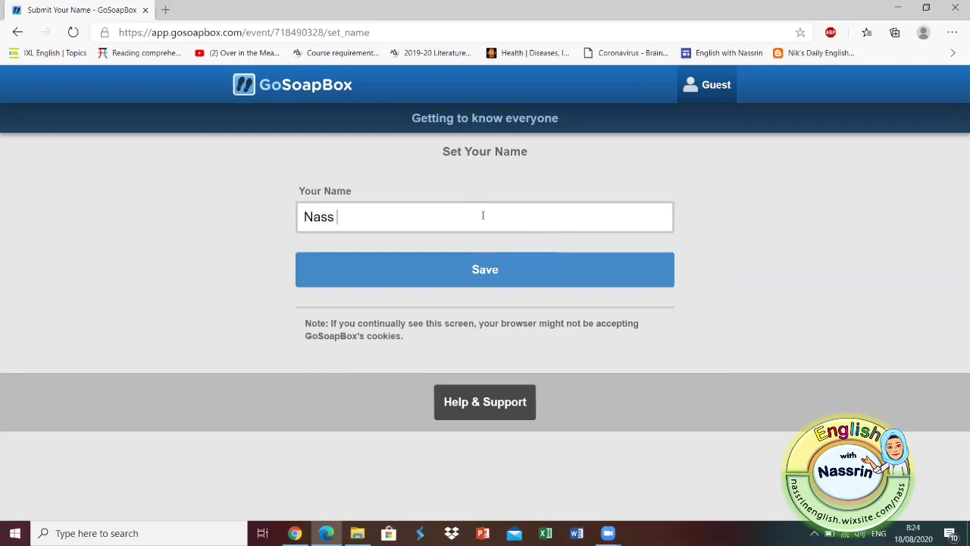
{"action": "left_click", "coordinate": [493, 272]}
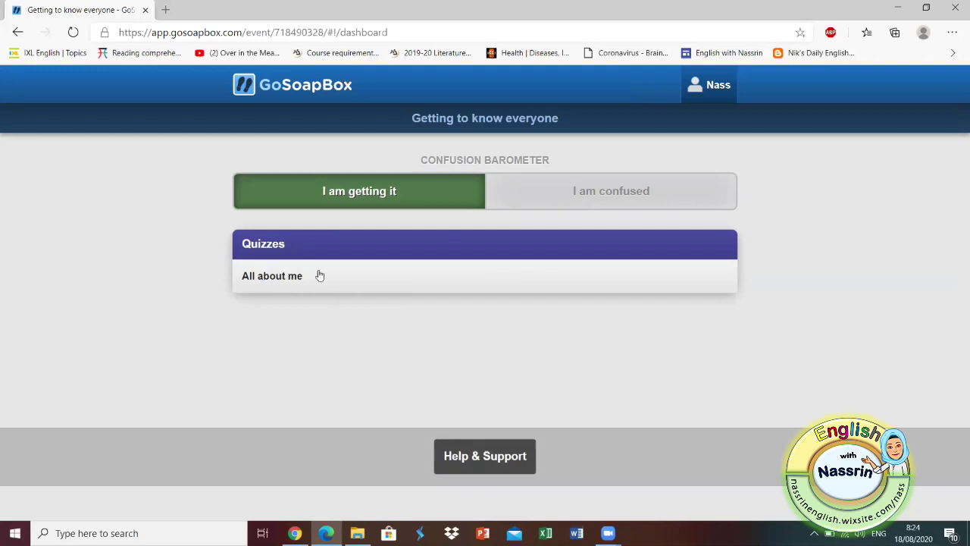
Unlock the "Today I feel" poll on the teacher's dashboard in Chrome and check the student's dashboard in Edge.
{"action": "left_click", "coordinate": [295, 533]}
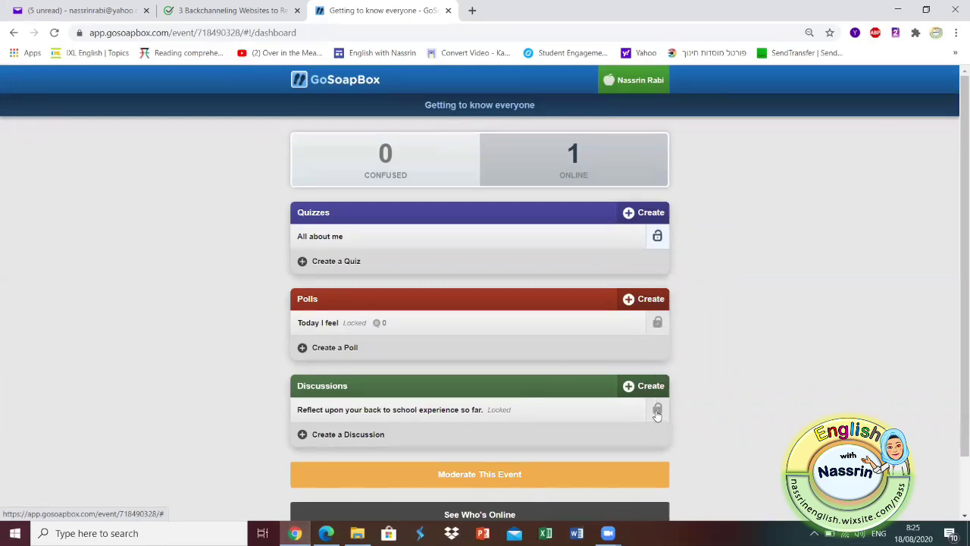
{"action": "left_click", "coordinate": [658, 324]}
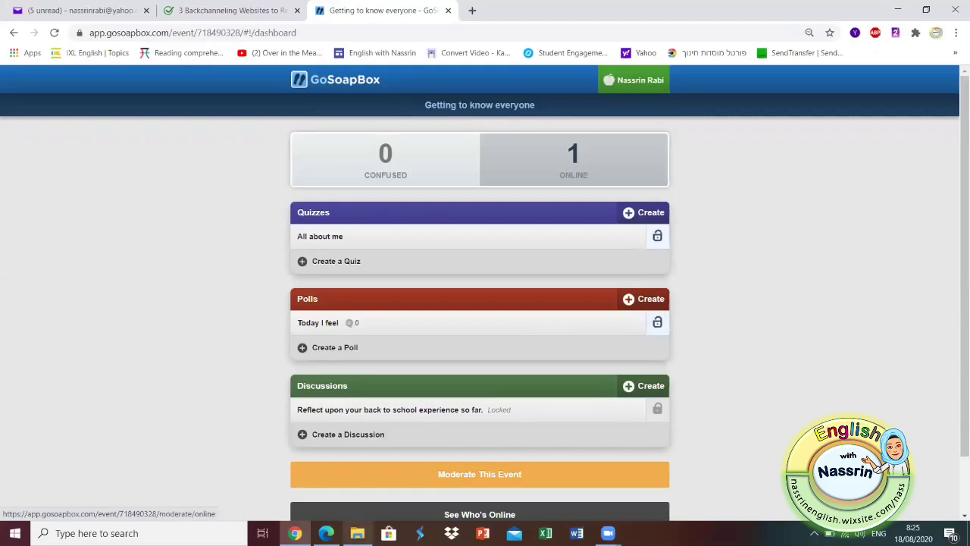
{"action": "left_click", "coordinate": [326, 533]}
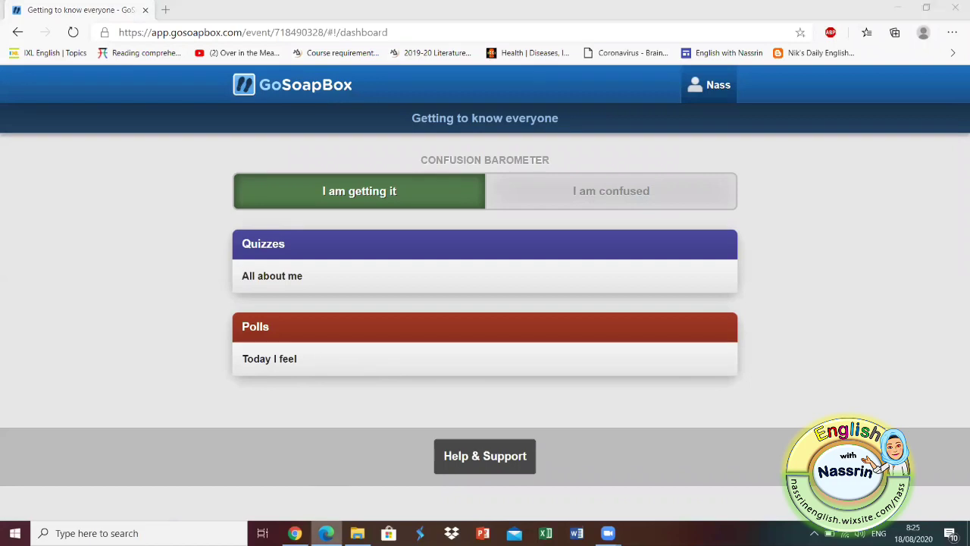
Return to Chrome, lock the "Today I feel" poll again and recheck the student's dashboard in Edge.
{"action": "left_click", "coordinate": [326, 533]}
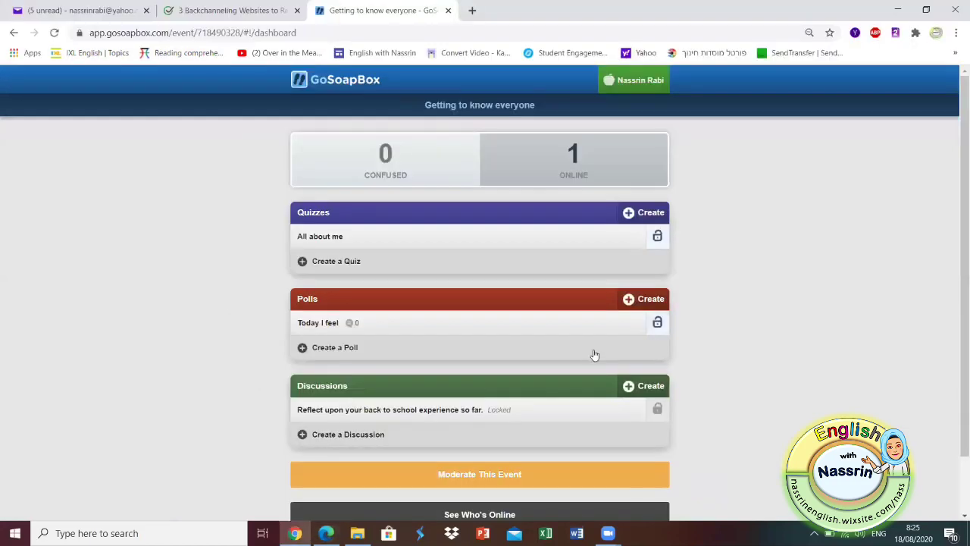
{"action": "left_click", "coordinate": [657, 325]}
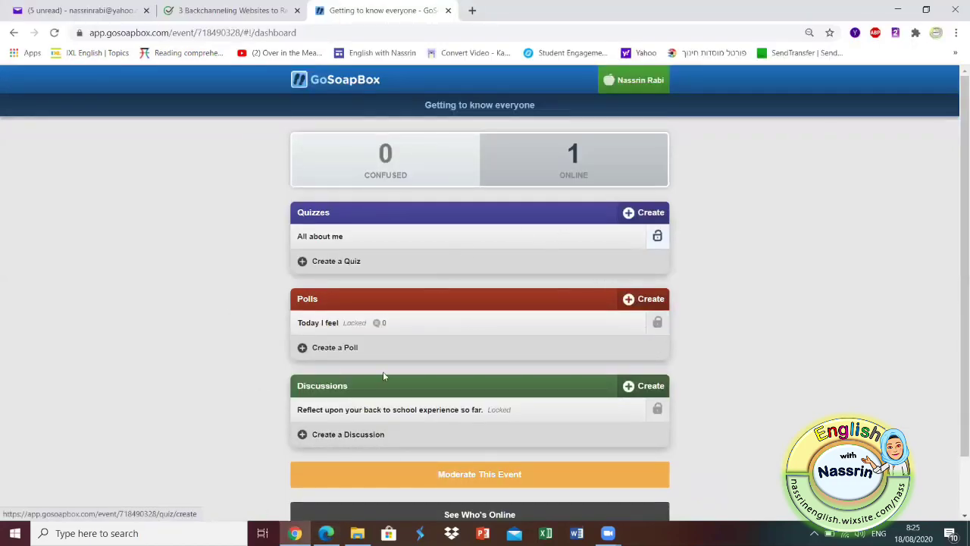
{"action": "left_click", "coordinate": [326, 533]}
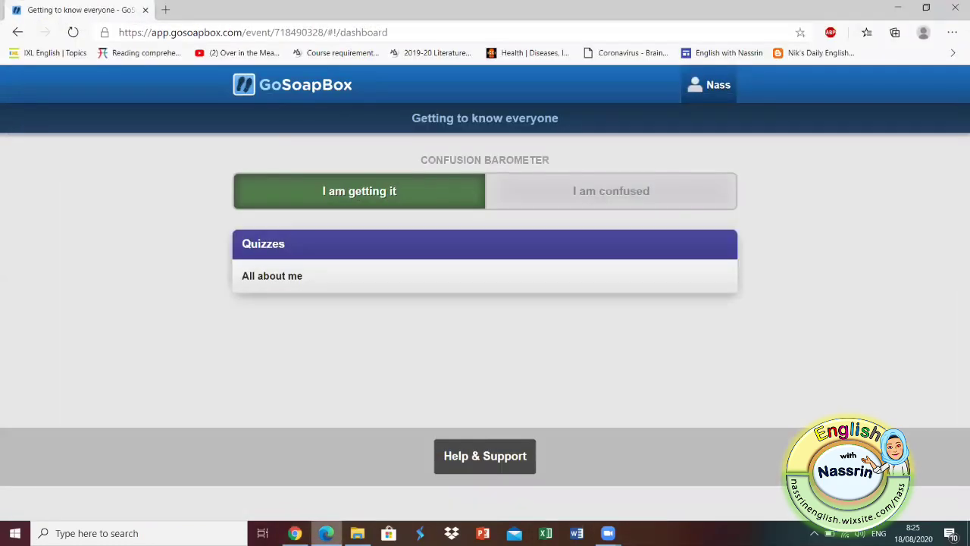
Start the "All about me" quiz as the student and submit a short self-introduction for the "Who am I?" question.
{"action": "left_click", "coordinate": [302, 281]}
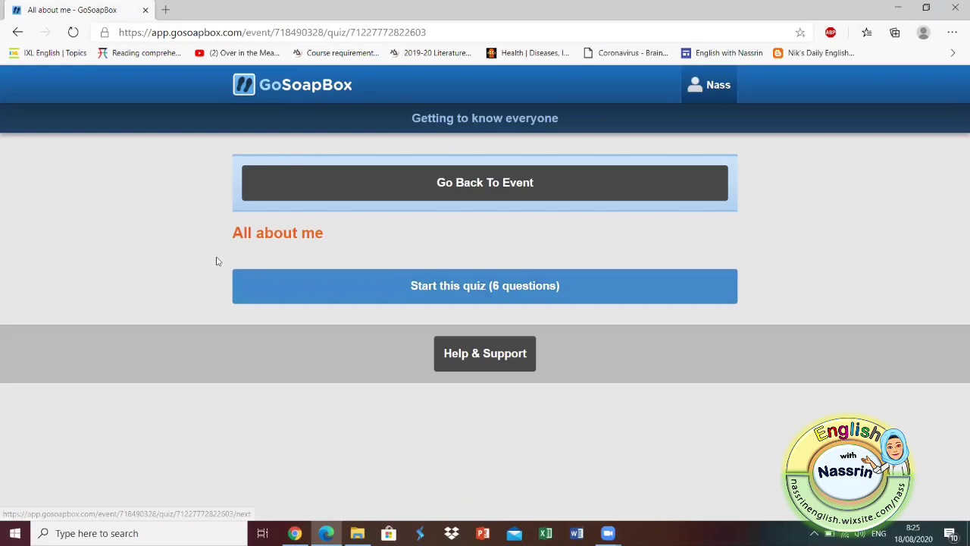
{"action": "left_click", "coordinate": [457, 288]}
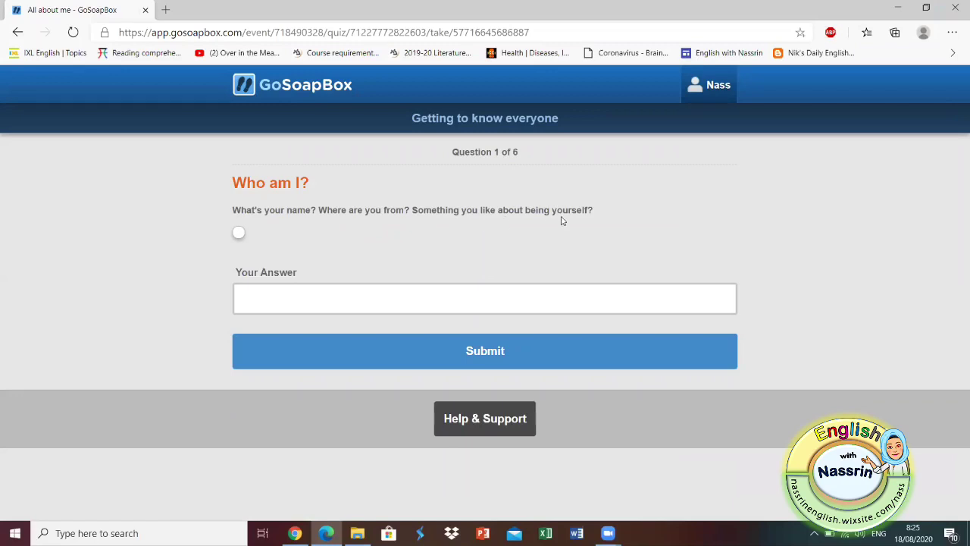
{"action": "left_click", "coordinate": [285, 296]}
{"action": "left_click", "coordinate": [296, 326]}
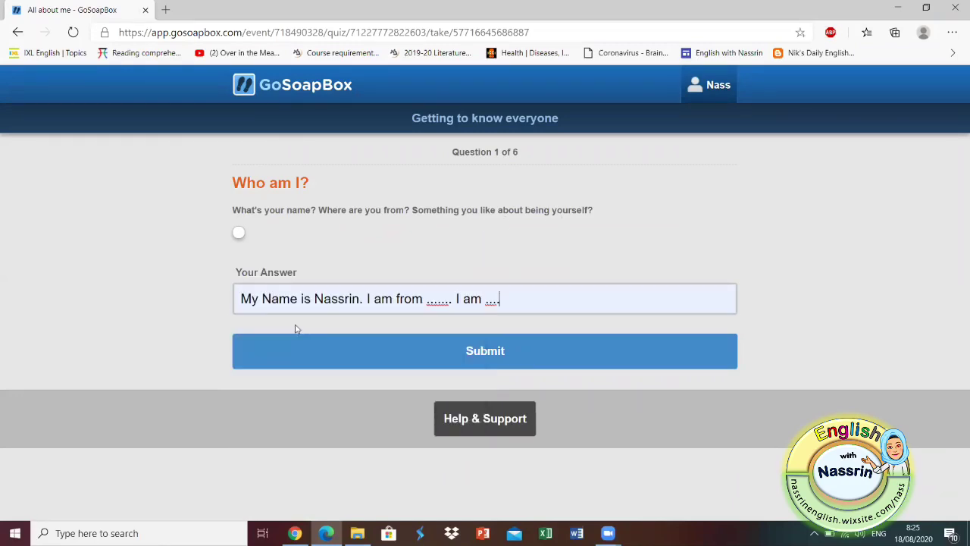
{"action": "left_click", "coordinate": [501, 353]}
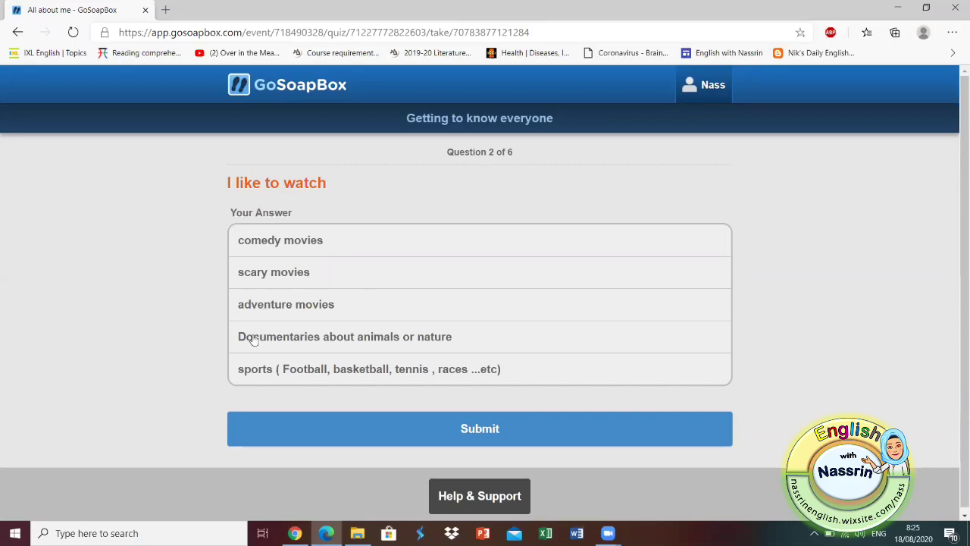
Submit "adventure movies" for "I like to watch" and "Eating chocolate" for "Things that make me happy".
{"action": "left_click", "coordinate": [292, 313]}
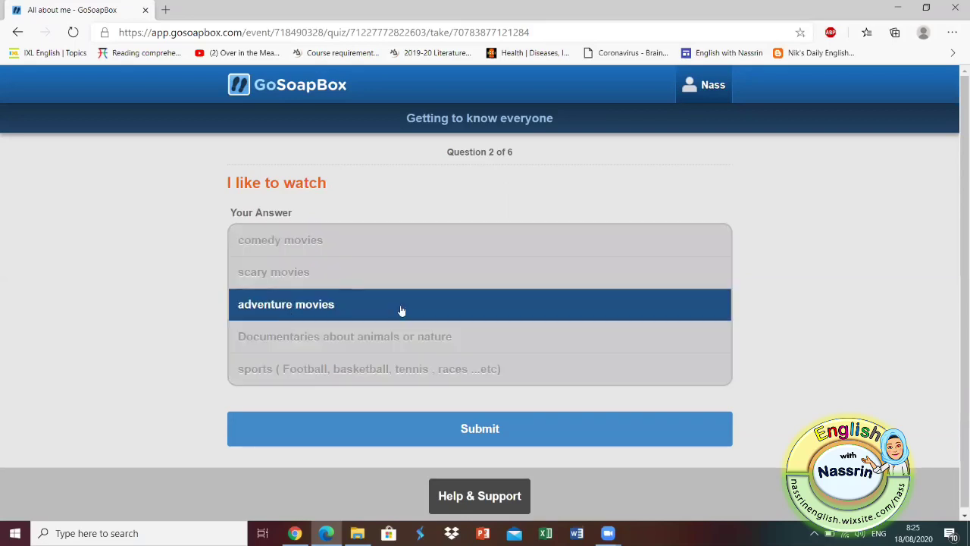
{"action": "left_click", "coordinate": [476, 438]}
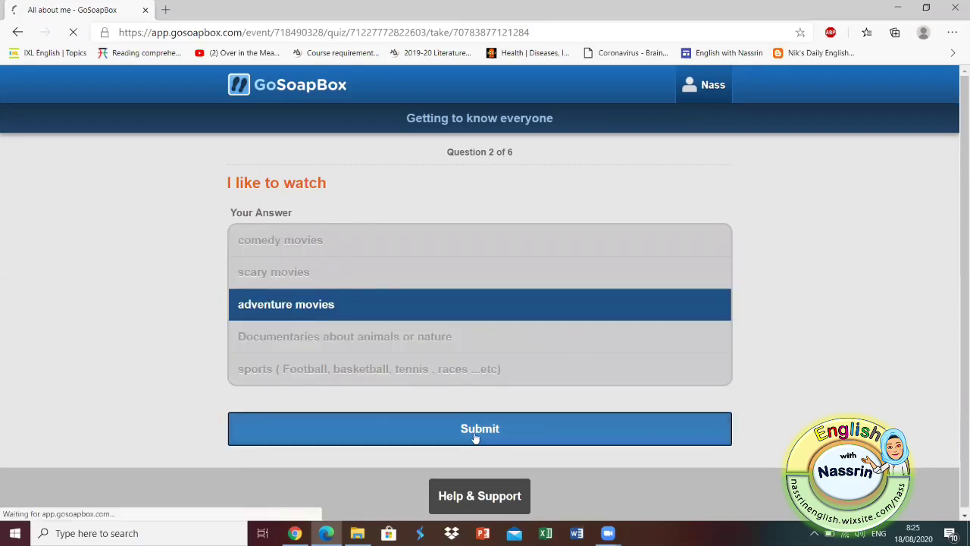
{"action": "left_click", "coordinate": [318, 245]}
{"action": "left_click", "coordinate": [283, 302]}
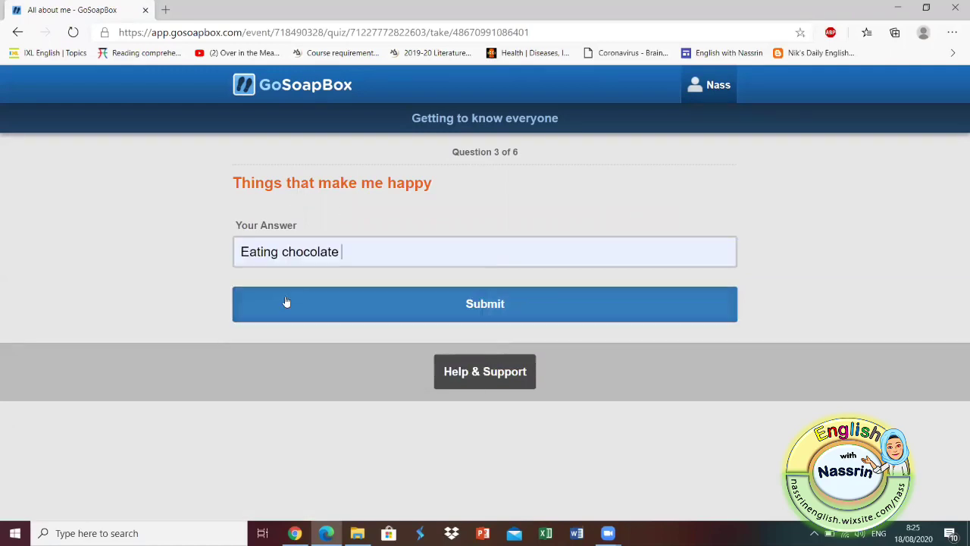
{"action": "left_click", "coordinate": [471, 305]}
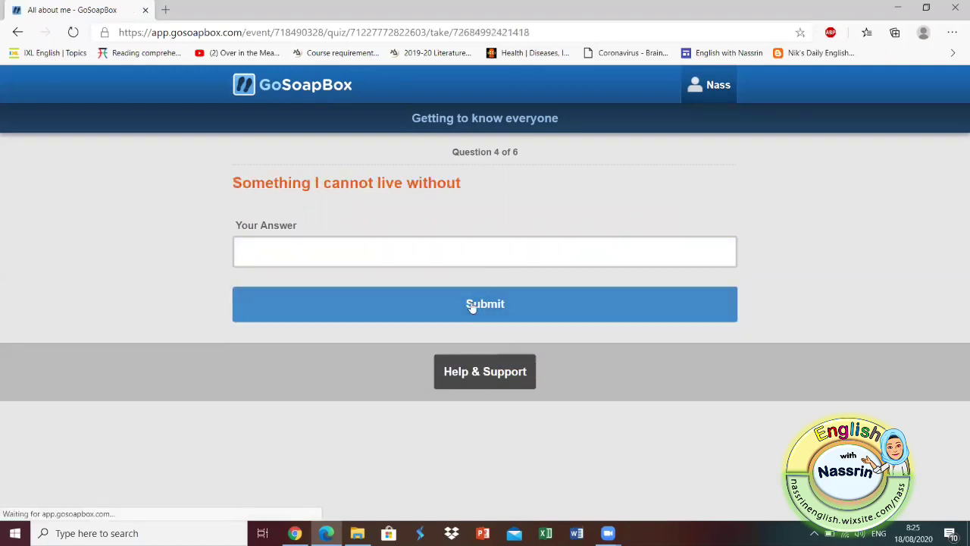
Submit a row of dots for question 4 and "A bird because I would have wings and be able to fly." for question 5.
{"action": "left_click", "coordinate": [315, 252]}
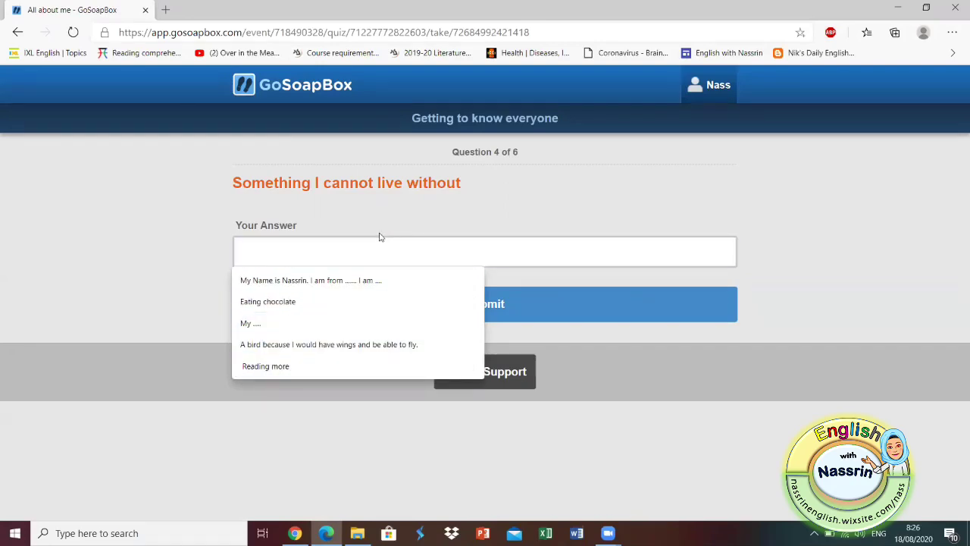
{"action": "type", "text": "................"}
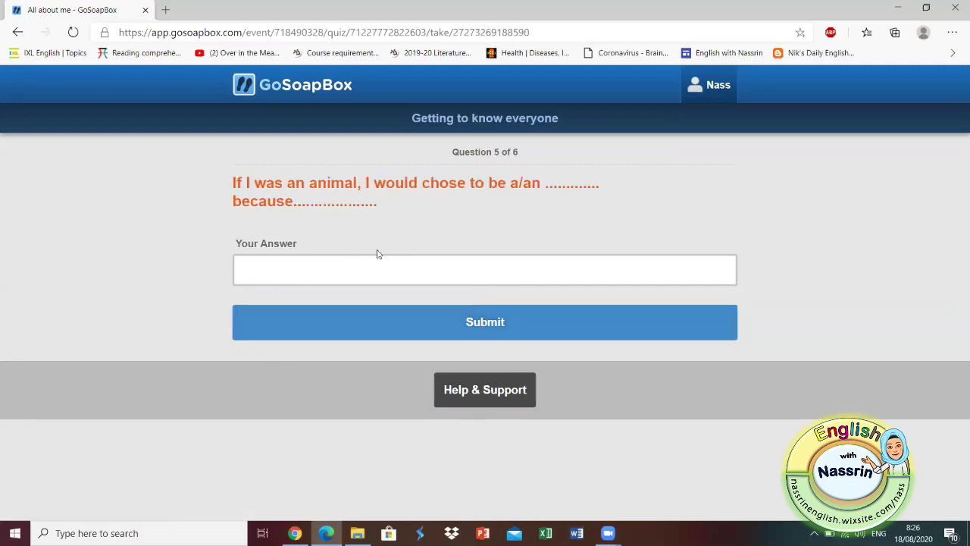
{"action": "right_click", "coordinate": [346, 271]}
{"action": "left_click", "coordinate": [346, 271]}
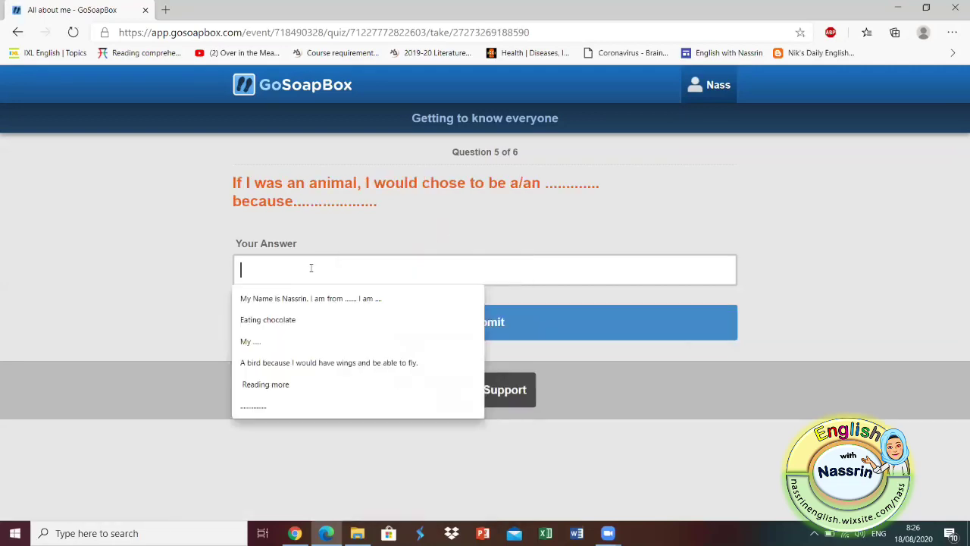
{"action": "left_click", "coordinate": [290, 363]}
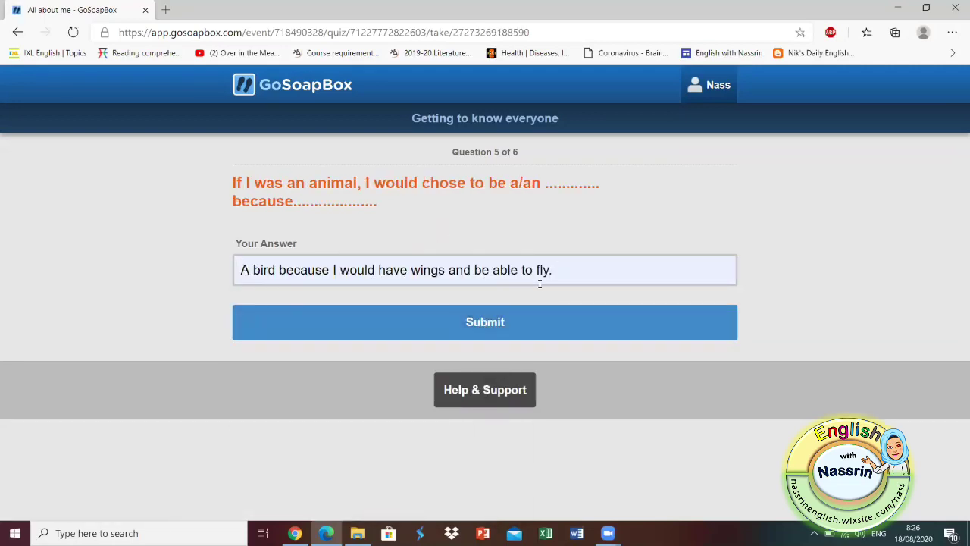
{"action": "left_click", "coordinate": [466, 321]}
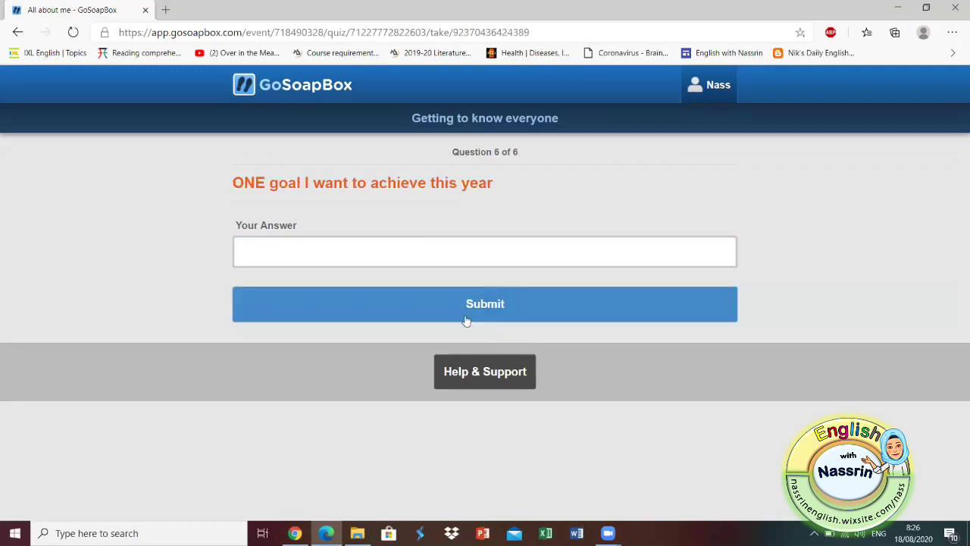
Answer "ONE goal I want to achieve this year" with a row of dots, submit the completed quiz and review its results.
{"action": "left_click", "coordinate": [427, 256]}
{"action": "type", "text": "...................."}
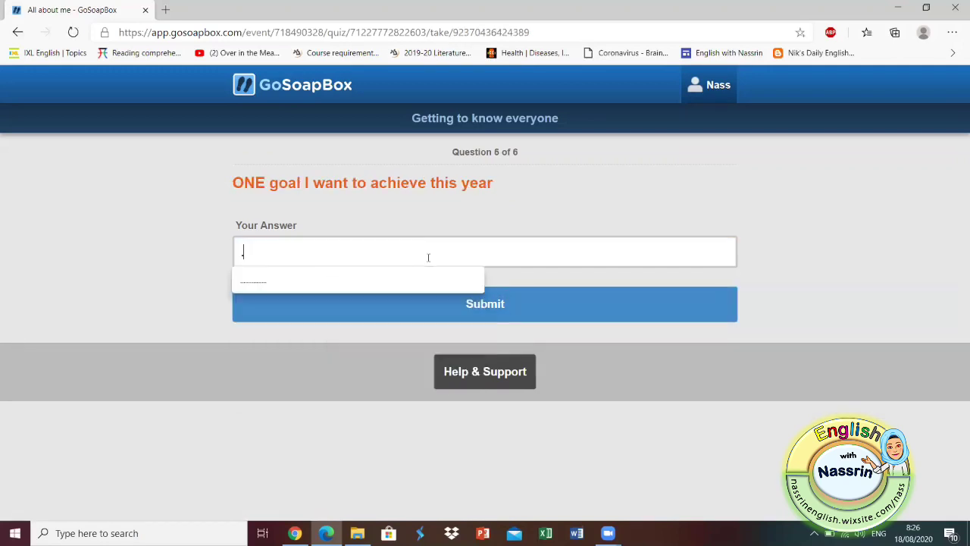
{"action": "left_click", "coordinate": [481, 309]}
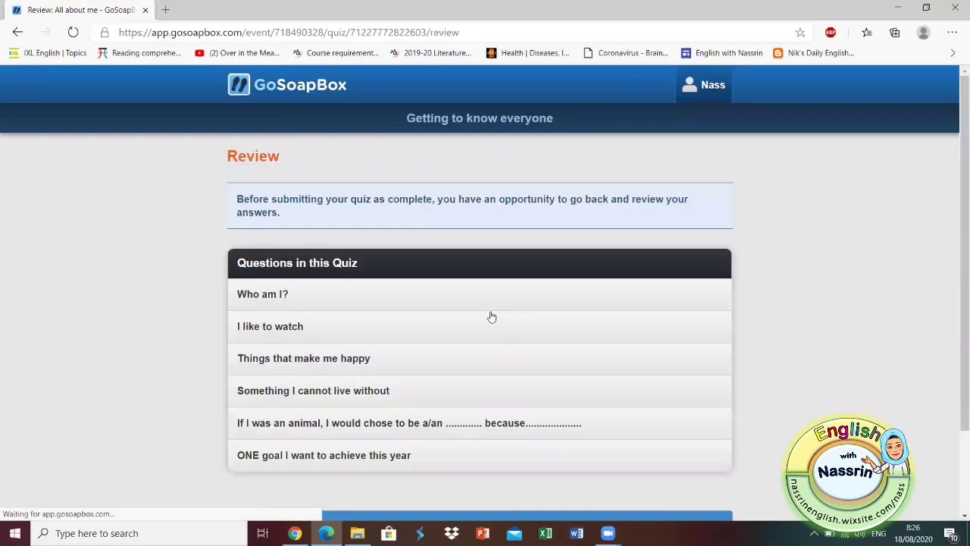
{"action": "scroll", "coordinate": [557, 324], "scroll_direction": "down", "scroll_amount": 1}
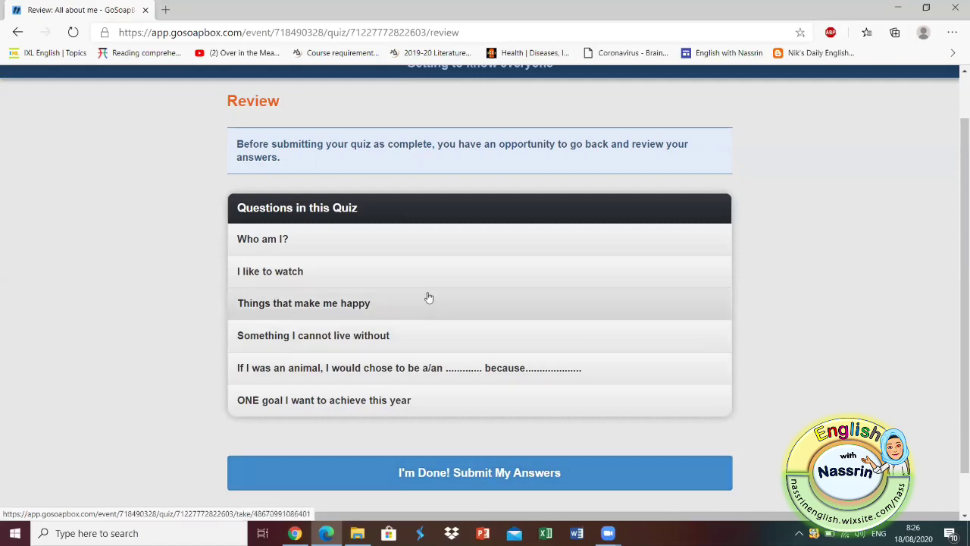
{"action": "left_click", "coordinate": [428, 472]}
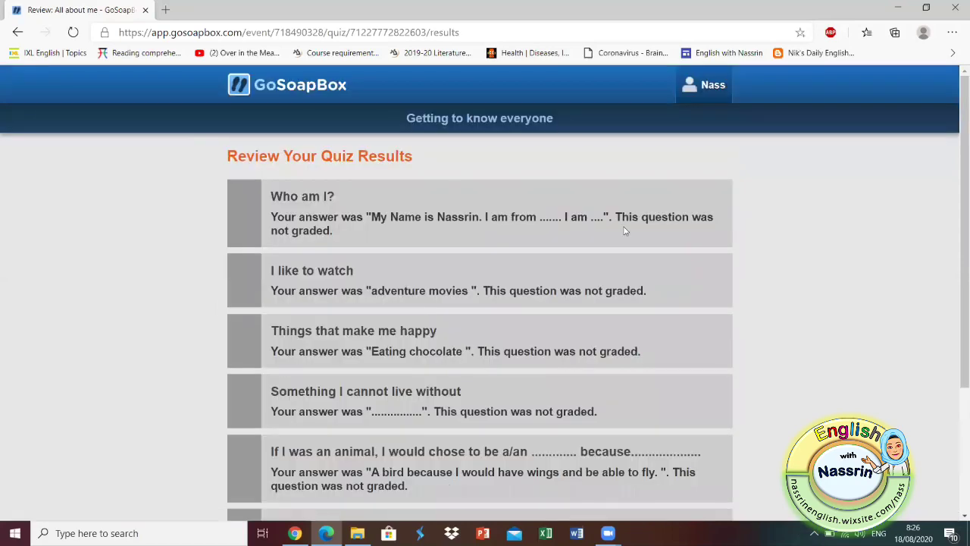
{"action": "scroll", "coordinate": [957, 211], "scroll_direction": "down", "scroll_amount": 3}
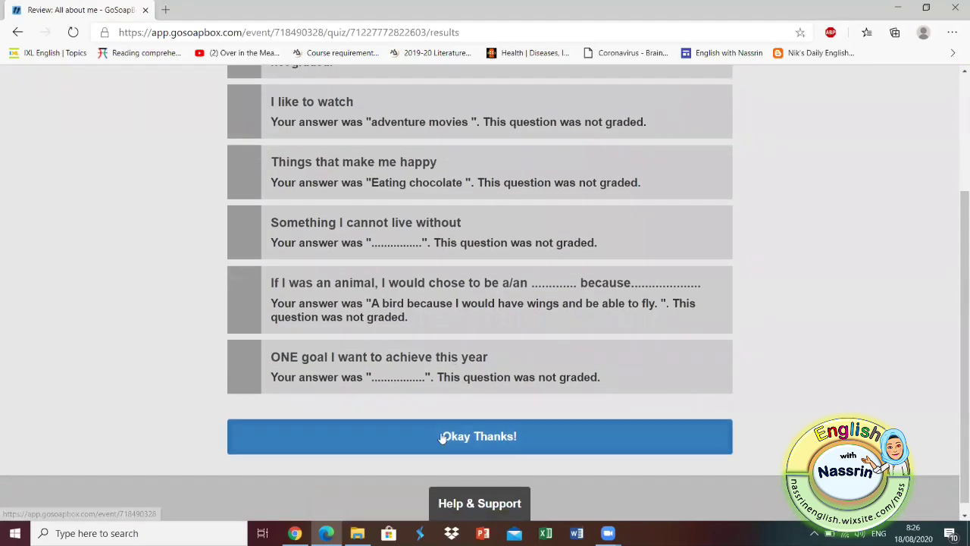
Return to the event from the quiz results, set the Confusion Barometer to "I am confused" and check the teacher's dashboard in Chrome.
{"action": "left_click", "coordinate": [458, 431]}
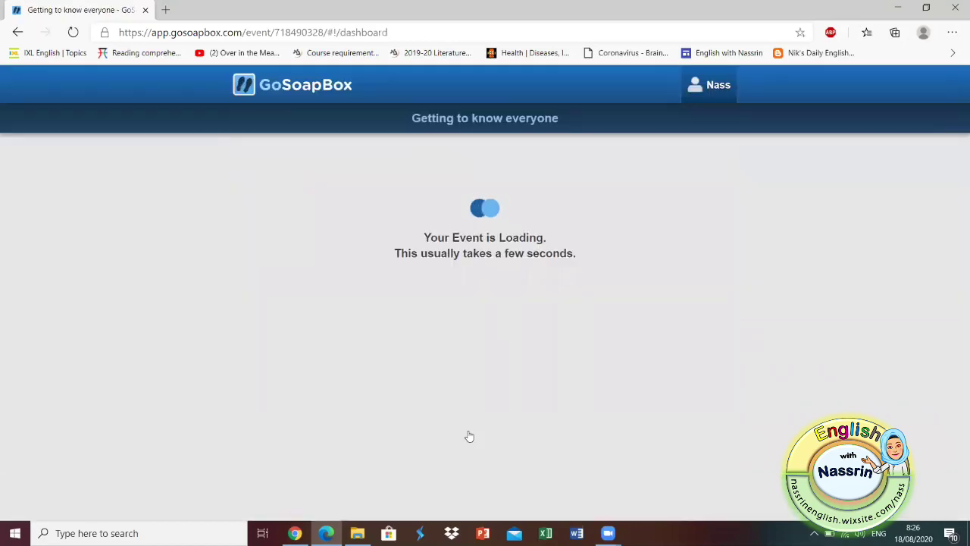
{"action": "left_click", "coordinate": [665, 188]}
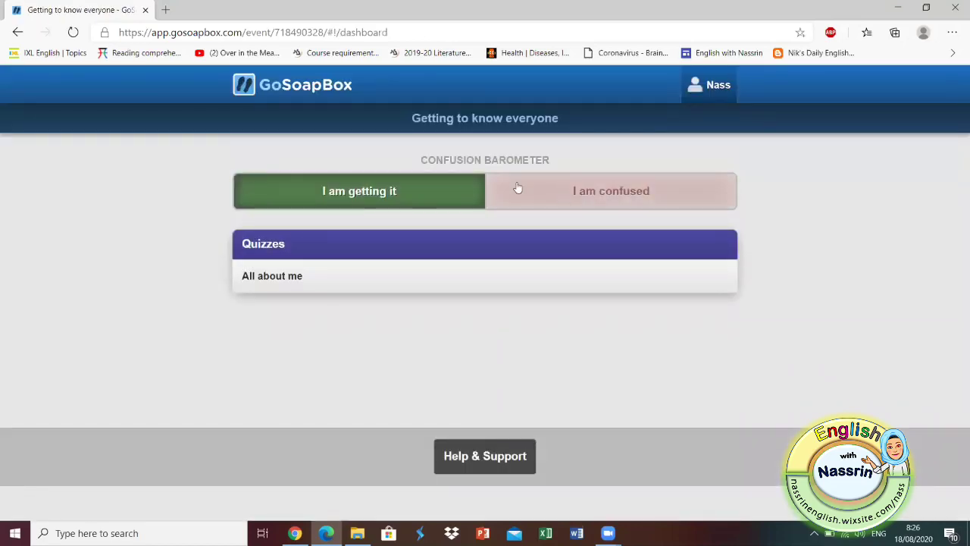
{"action": "left_click", "coordinate": [599, 192]}
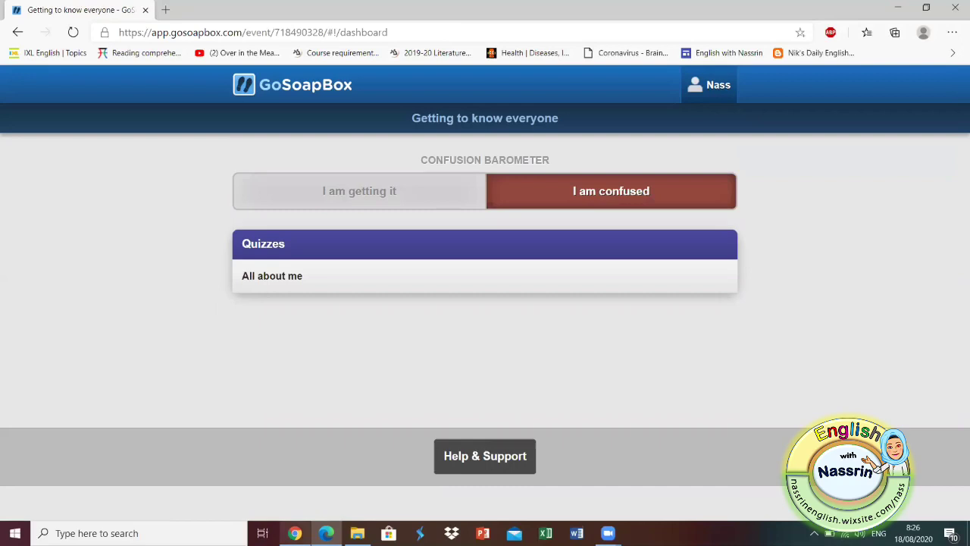
{"action": "key", "text": "alt+Tab"}
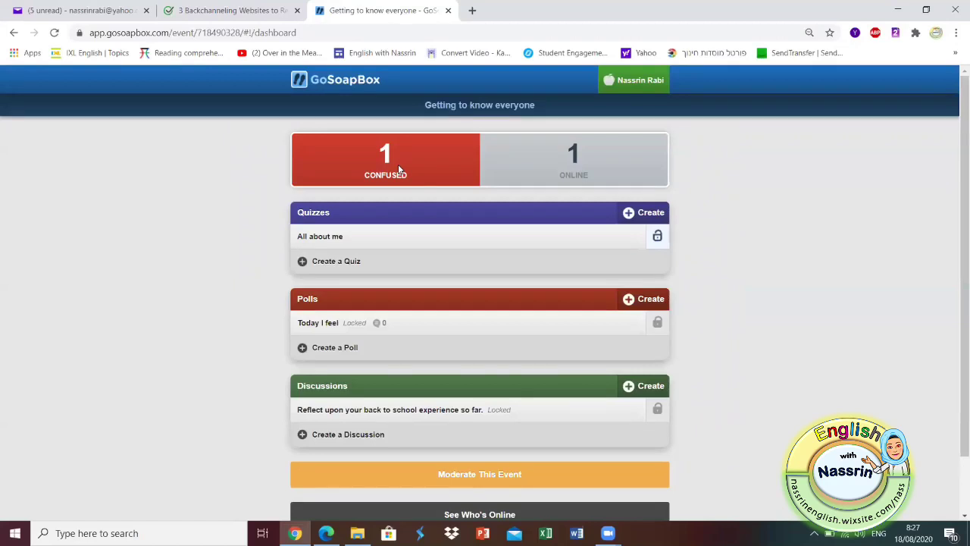
Set the student's Confusion Barometer to "I am getting it" in Edge and unlock the "Today I feel" poll on the teacher's dashboard in Chrome.
{"action": "left_click", "coordinate": [326, 533]}
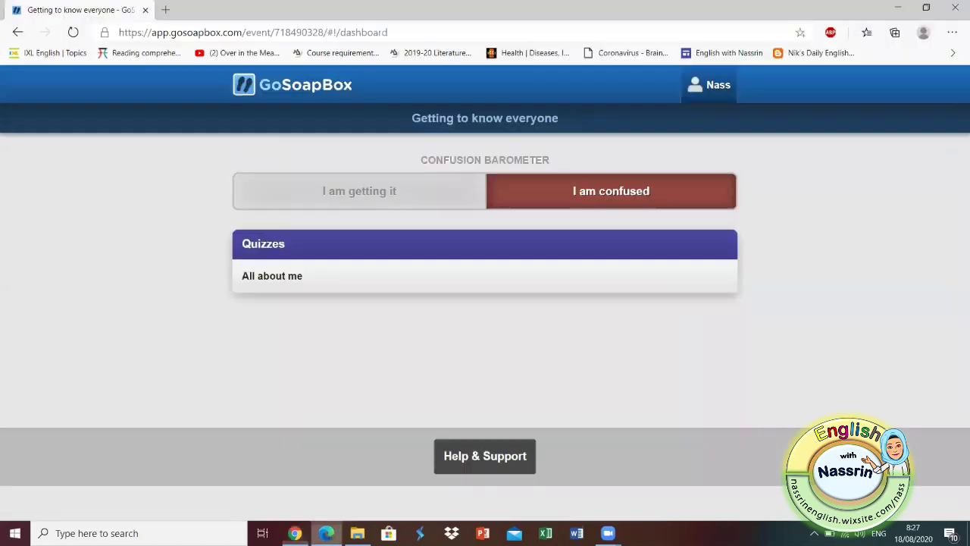
{"action": "left_click", "coordinate": [353, 191]}
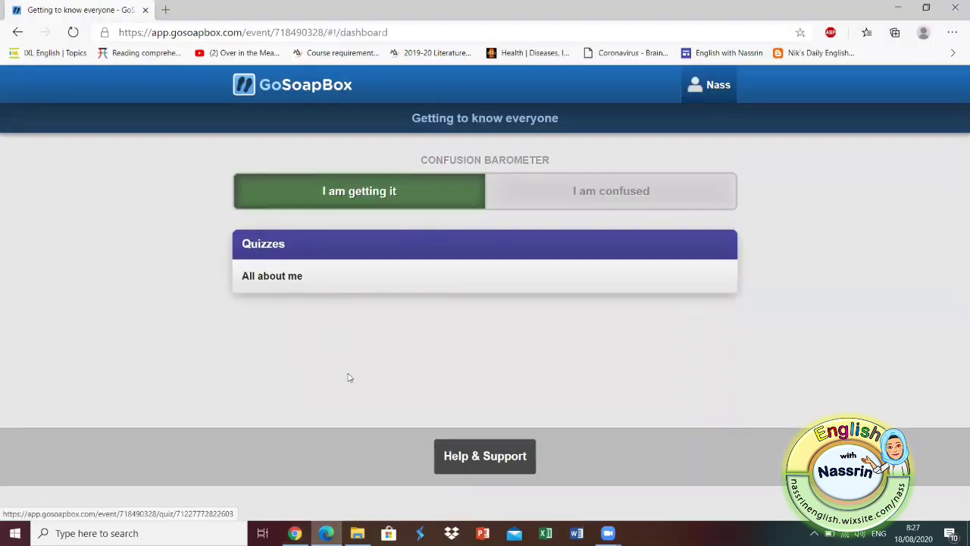
{"action": "left_click", "coordinate": [295, 533]}
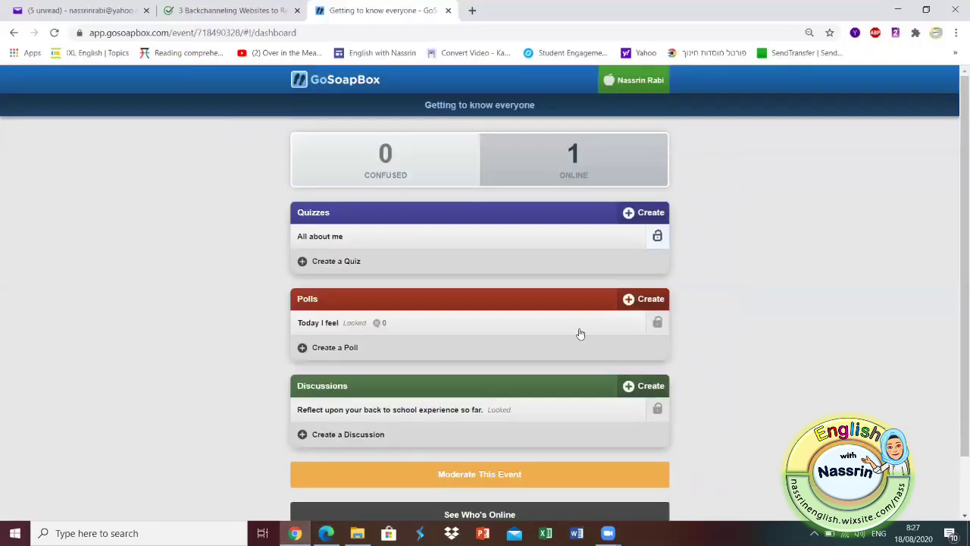
Vote "optimistic" in the "Today I feel" poll as the student in Edge, review the poll results and return to the event.
{"action": "left_click", "coordinate": [326, 533]}
{"action": "left_click", "coordinate": [297, 371]}
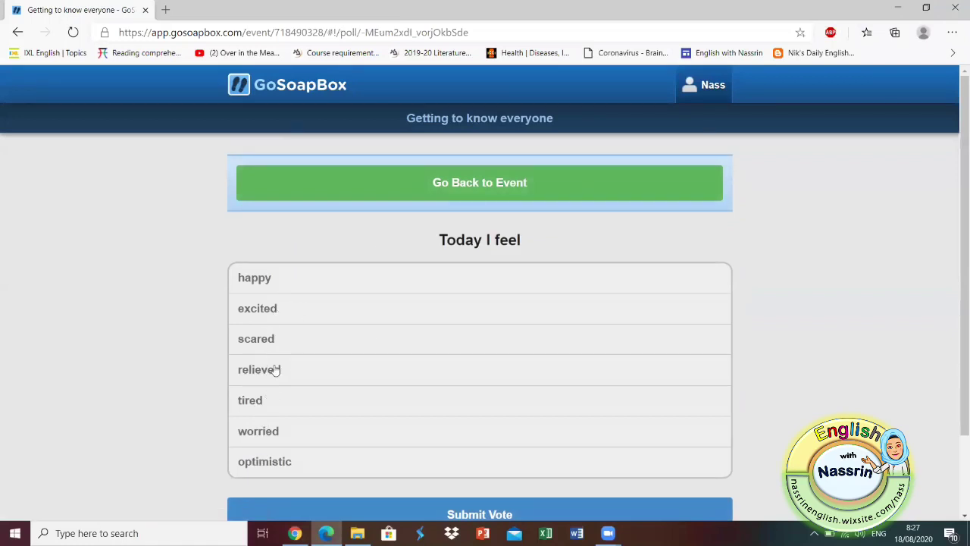
{"action": "left_click", "coordinate": [288, 464]}
{"action": "scroll", "coordinate": [650, 407], "scroll_direction": "down", "scroll_amount": 1}
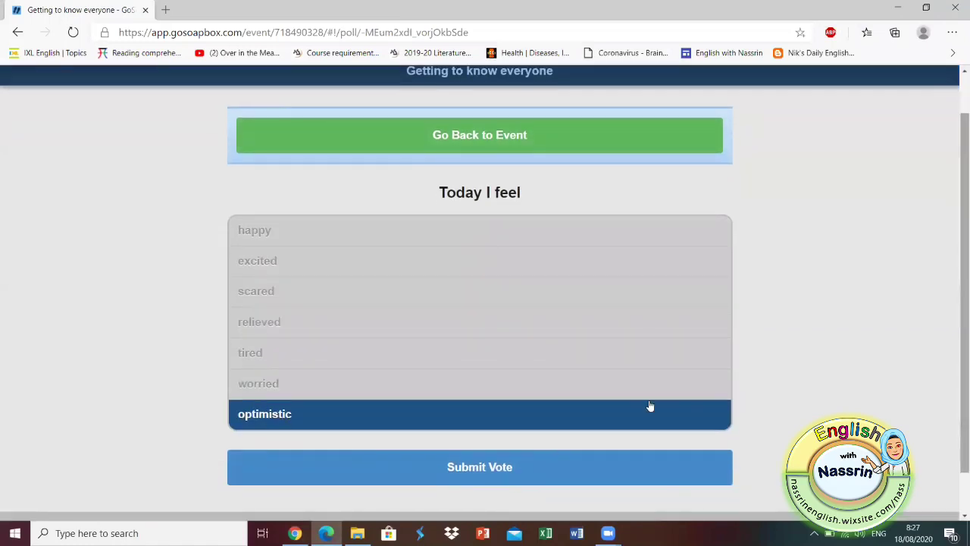
{"action": "scroll", "coordinate": [470, 464], "scroll_direction": "up", "scroll_amount": 1}
{"action": "scroll", "coordinate": [470, 463], "scroll_direction": "down", "scroll_amount": 1}
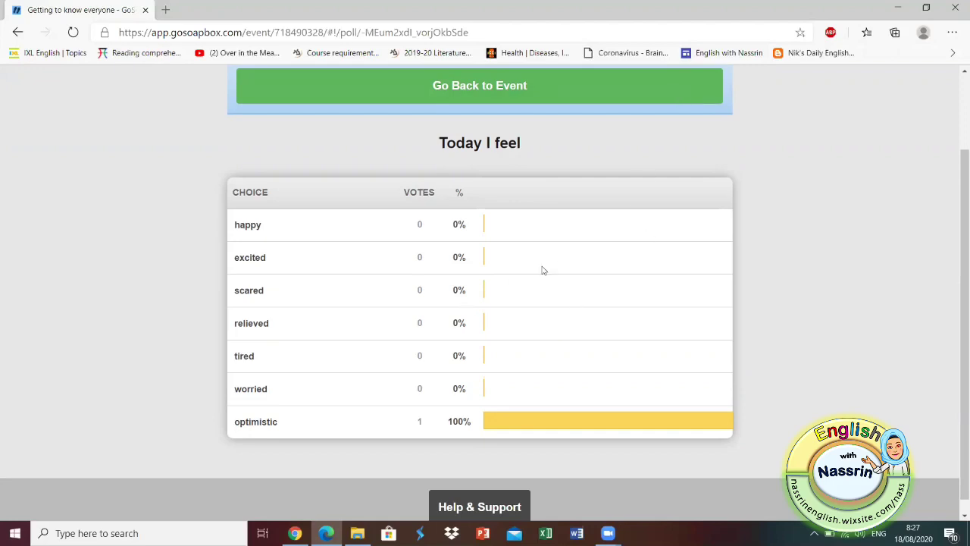
{"action": "left_click", "coordinate": [490, 85]}
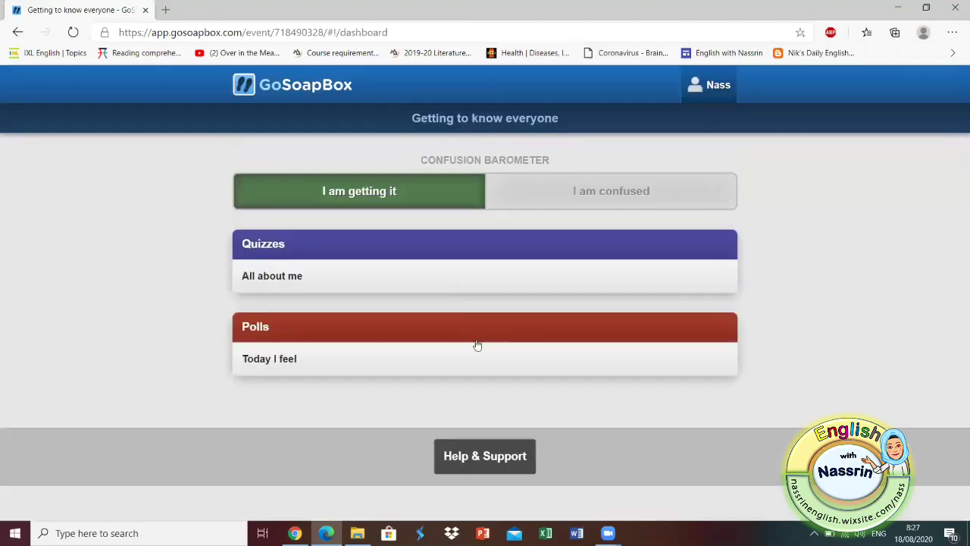
Unlock the back to school discussion as the teacher in Chrome and post the reply "I feel ......." to it as the student in Edge.
{"action": "left_click", "coordinate": [295, 533]}
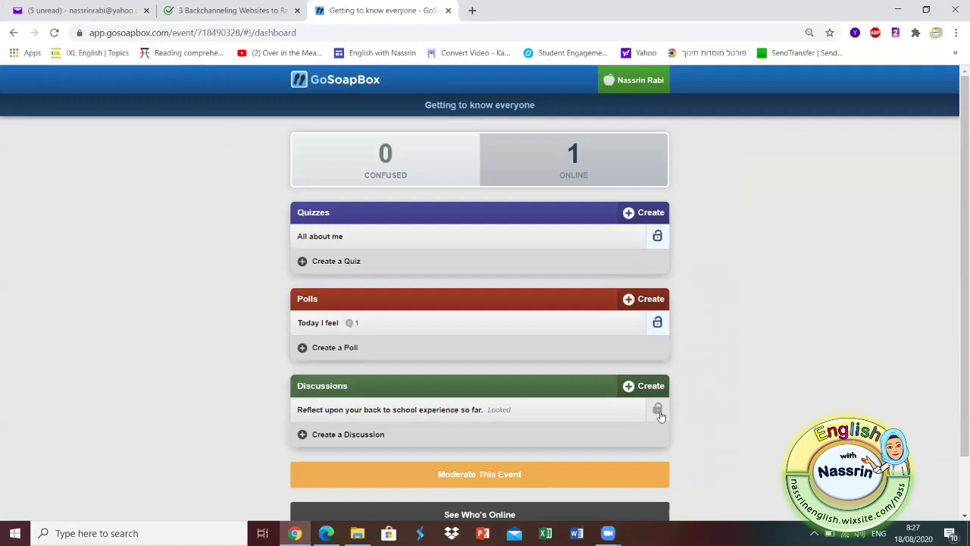
{"action": "key", "text": "alt+Tab"}
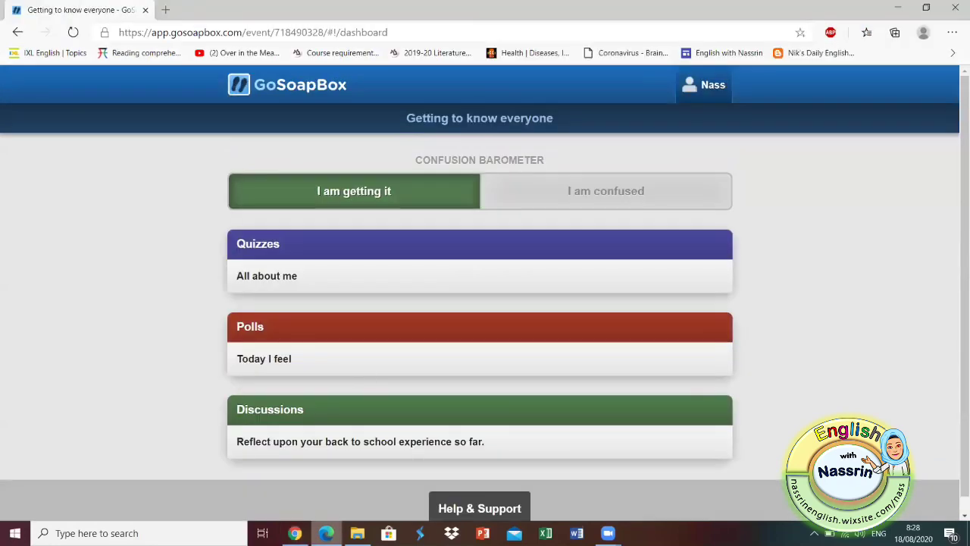
{"action": "left_click", "coordinate": [332, 443]}
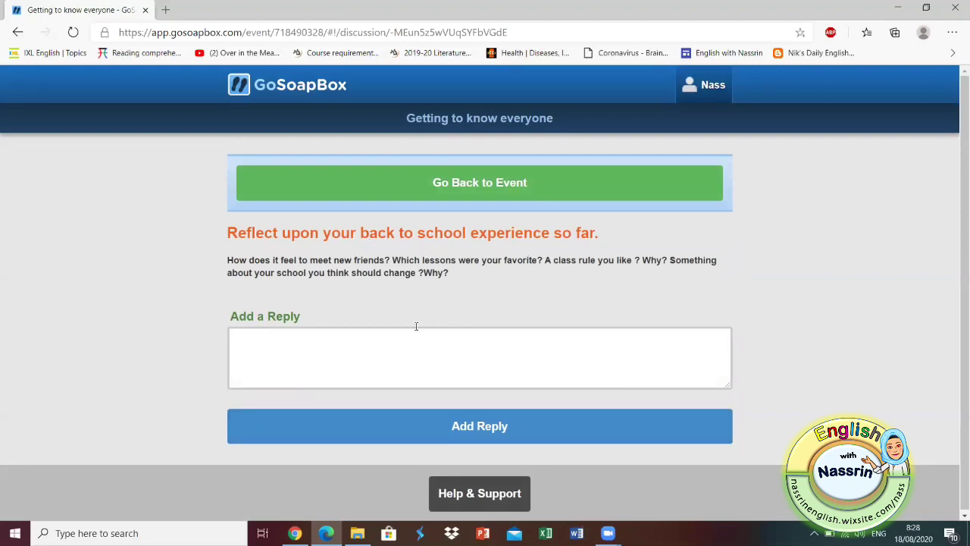
{"action": "left_click", "coordinate": [378, 330]}
{"action": "left_click", "coordinate": [480, 431]}
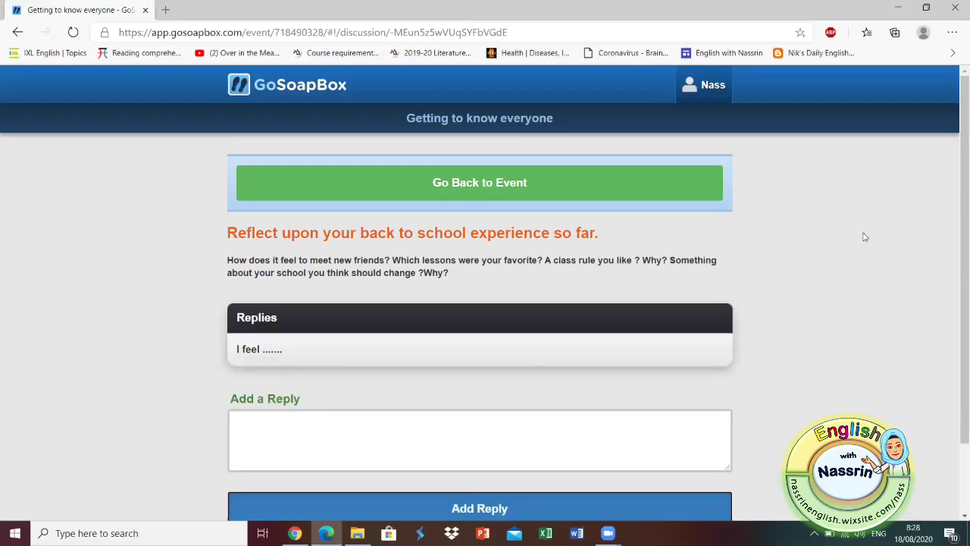
{"action": "scroll", "coordinate": [957, 191], "scroll_direction": "down", "scroll_amount": 1}
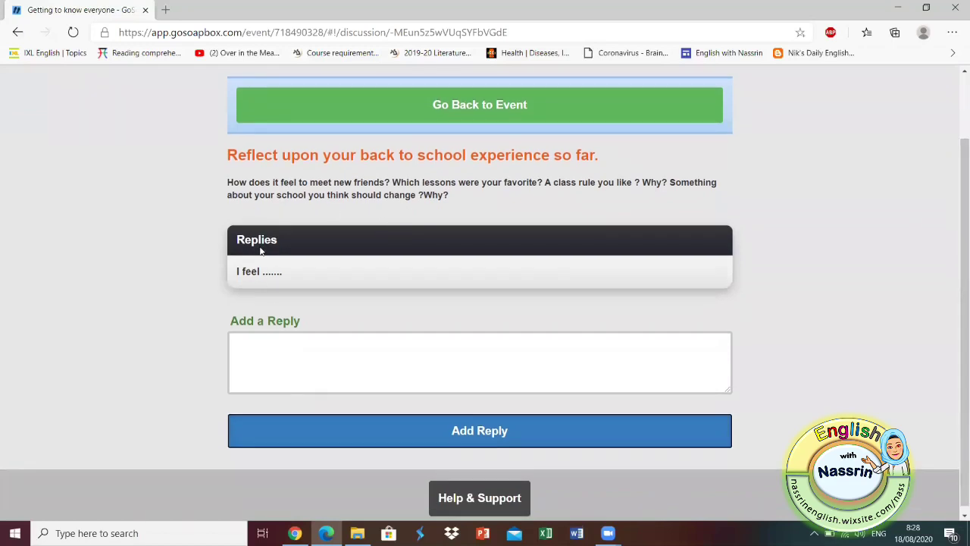
{"action": "left_click", "coordinate": [301, 368]}
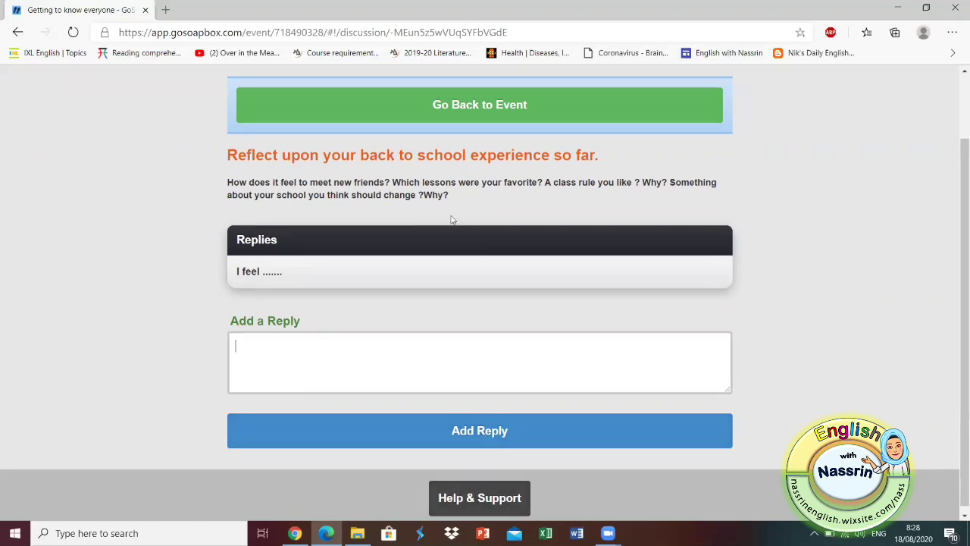
{"action": "left_click", "coordinate": [468, 97]}
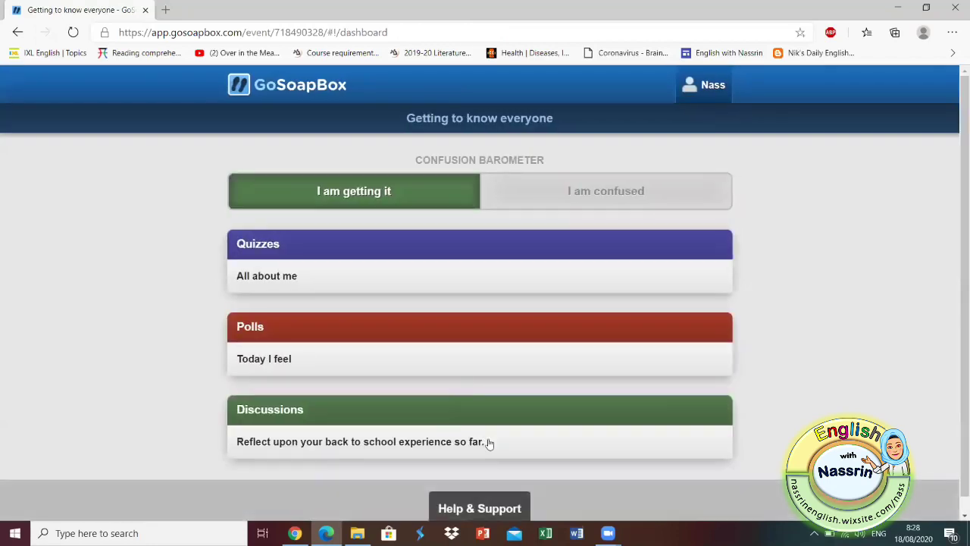
Enable Social Q&A for the event as the teacher in Chrome and reload the event in the student's Edge window.
{"action": "left_click", "coordinate": [295, 533]}
{"action": "scroll", "coordinate": [956, 235], "scroll_direction": "down", "scroll_amount": 1}
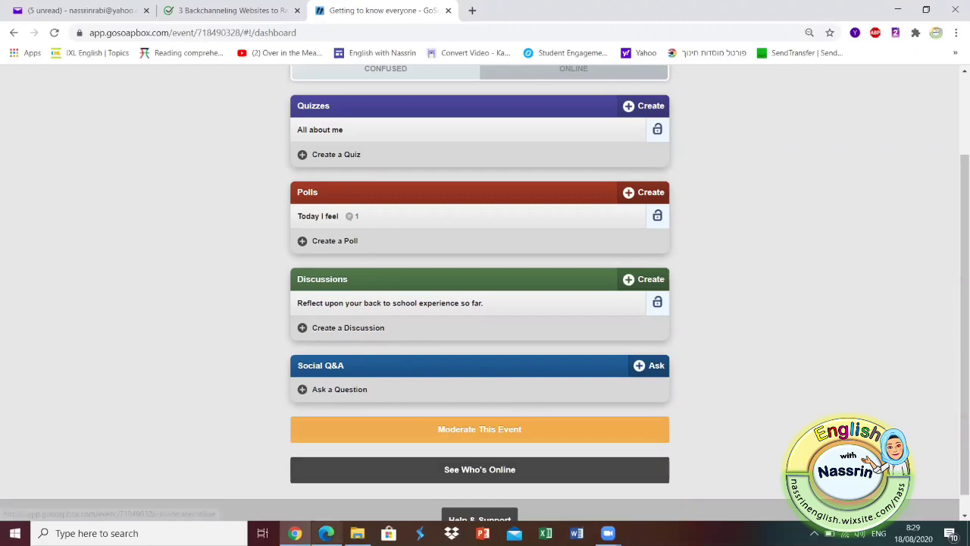
{"action": "left_click", "coordinate": [326, 533]}
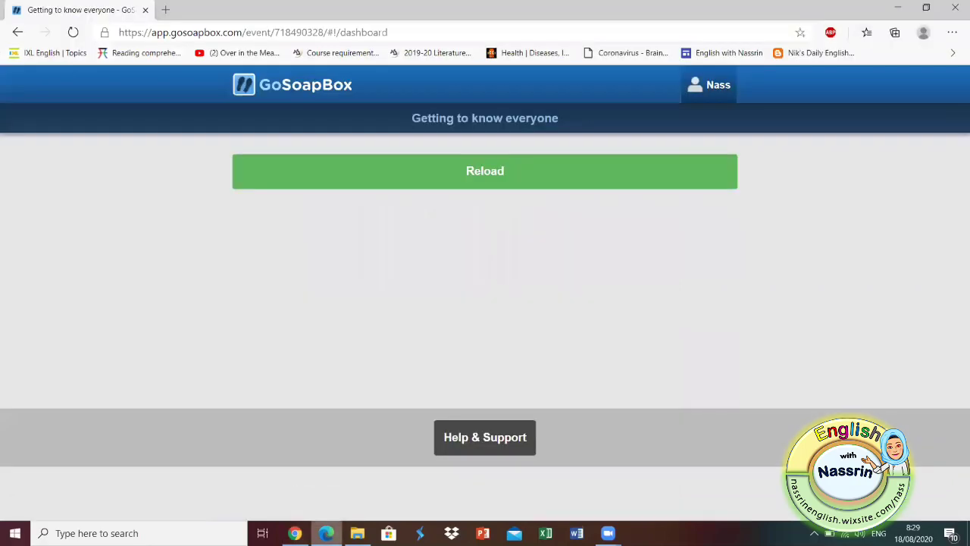
{"action": "left_click", "coordinate": [483, 176]}
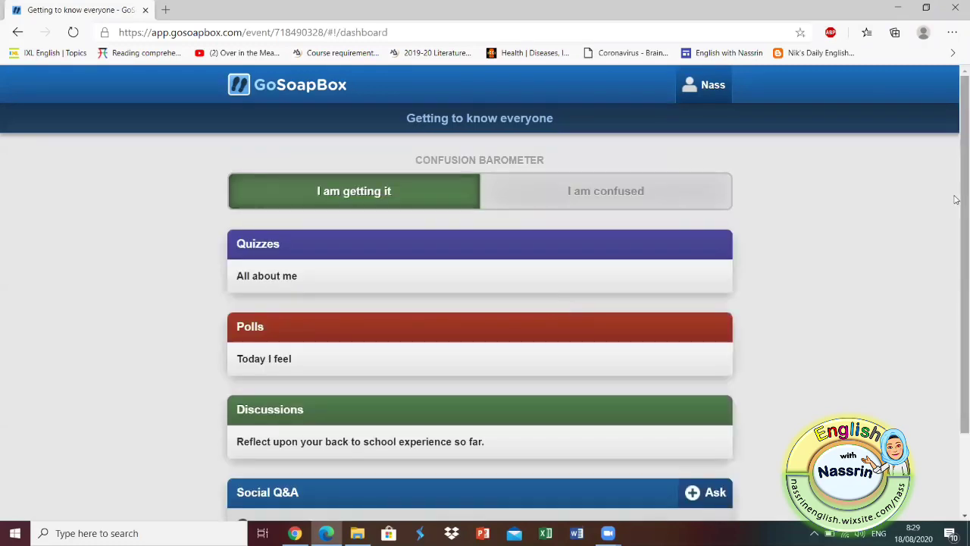
Submit the question "What is the meaning of ......?" to the Social Q&A as the student.
{"action": "left_click_drag", "start_coordinate": [959, 200], "coordinate": [958, 298]}
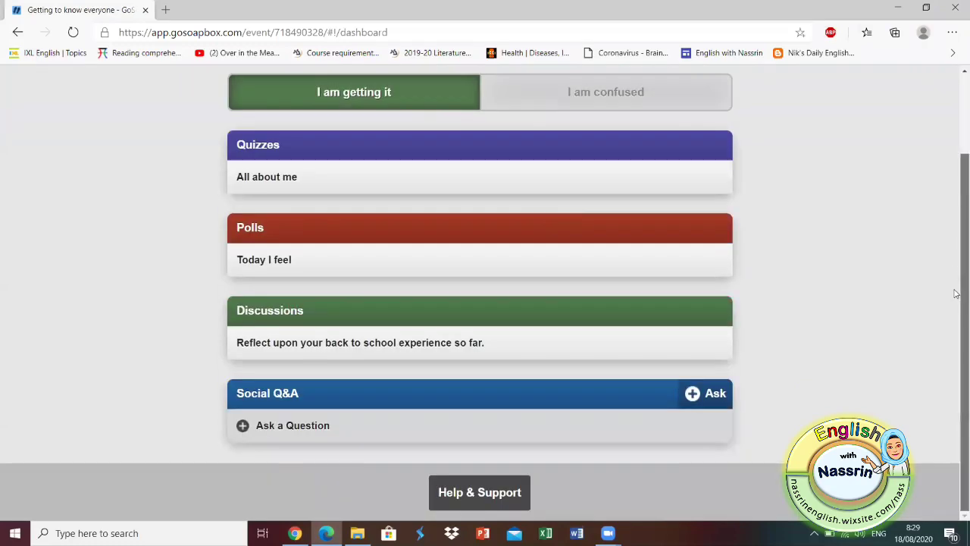
{"action": "left_click", "coordinate": [292, 427]}
{"action": "left_click", "coordinate": [371, 281]}
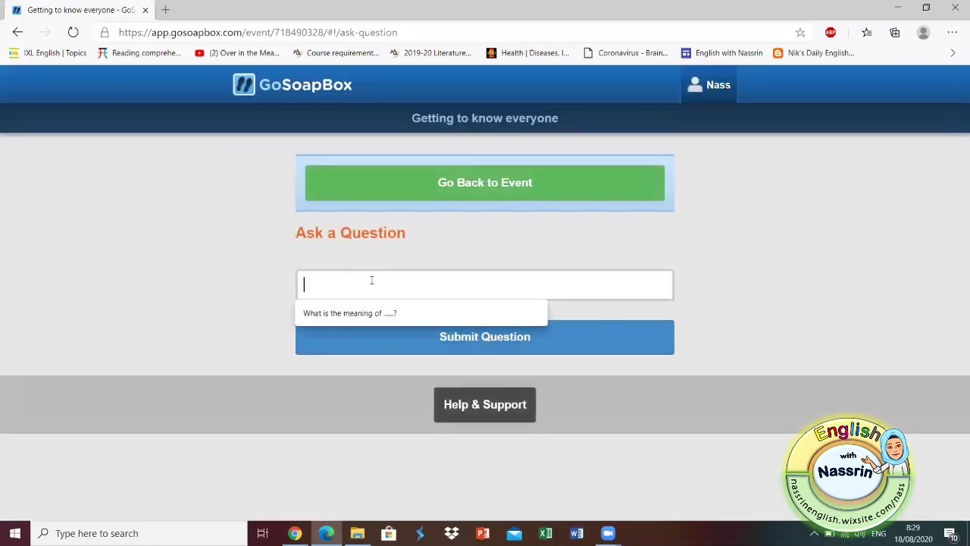
{"action": "left_click", "coordinate": [376, 311]}
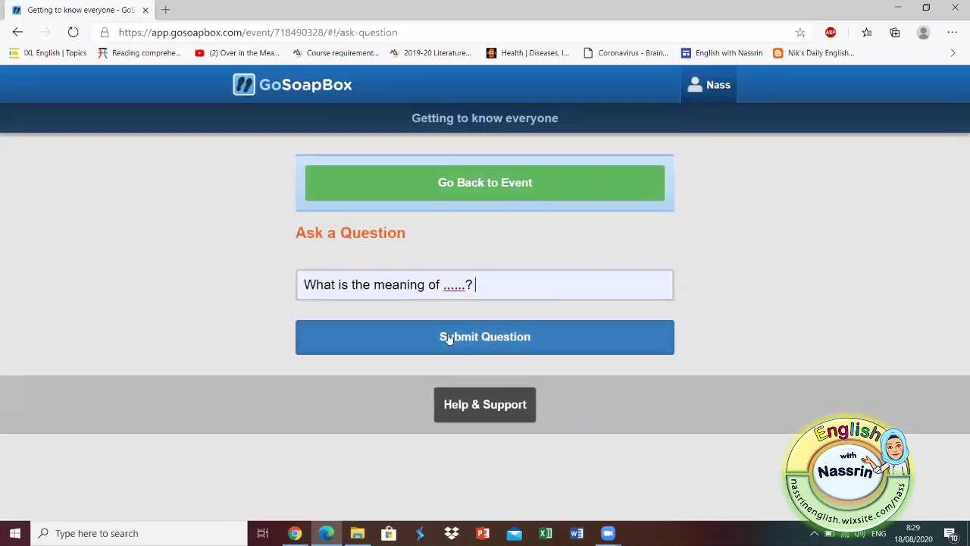
{"action": "left_click", "coordinate": [471, 338]}
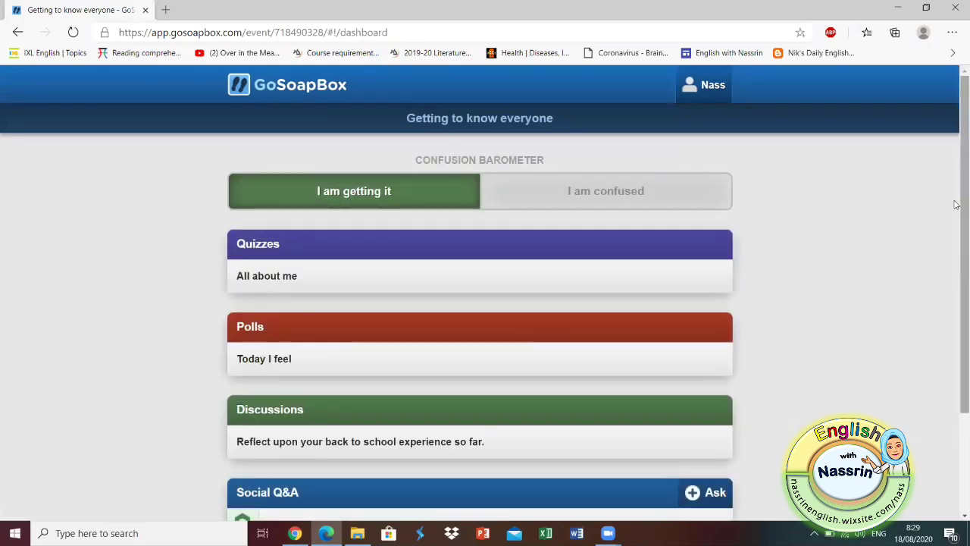
Submit a second Social Q&A question made of a row of dots and a question mark, and try voting on the first question.
{"action": "left_click_drag", "start_coordinate": [957, 205], "coordinate": [957, 309]}
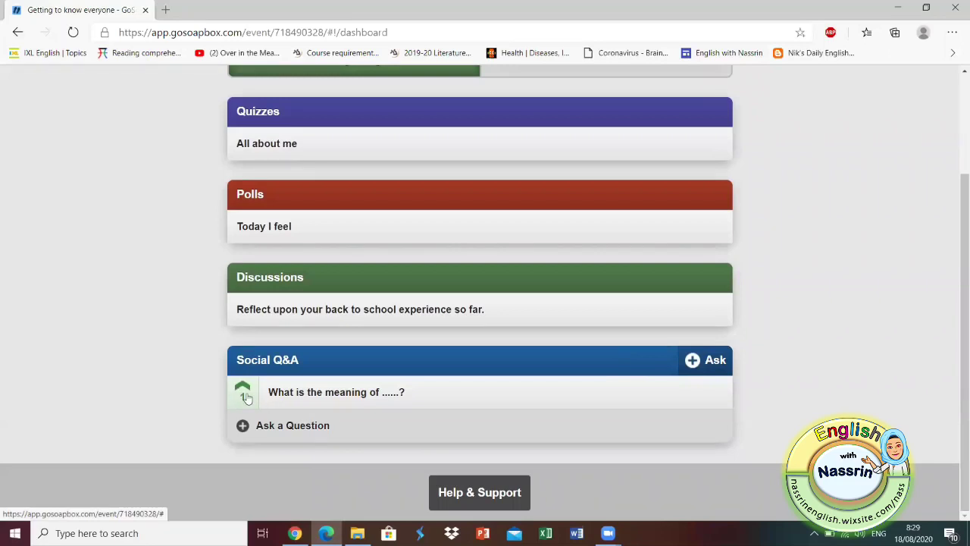
{"action": "left_click", "coordinate": [274, 427]}
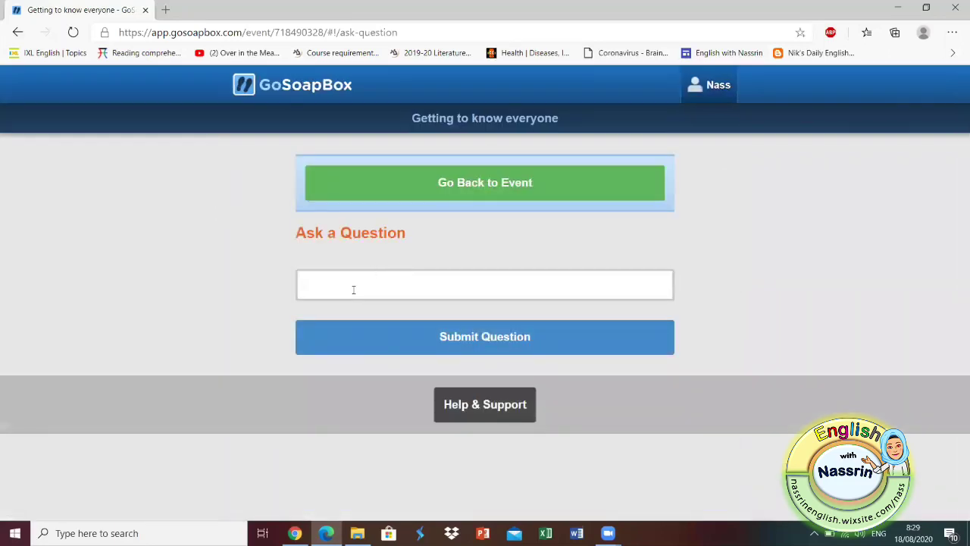
{"action": "left_click", "coordinate": [353, 289]}
{"action": "left_click", "coordinate": [429, 327]}
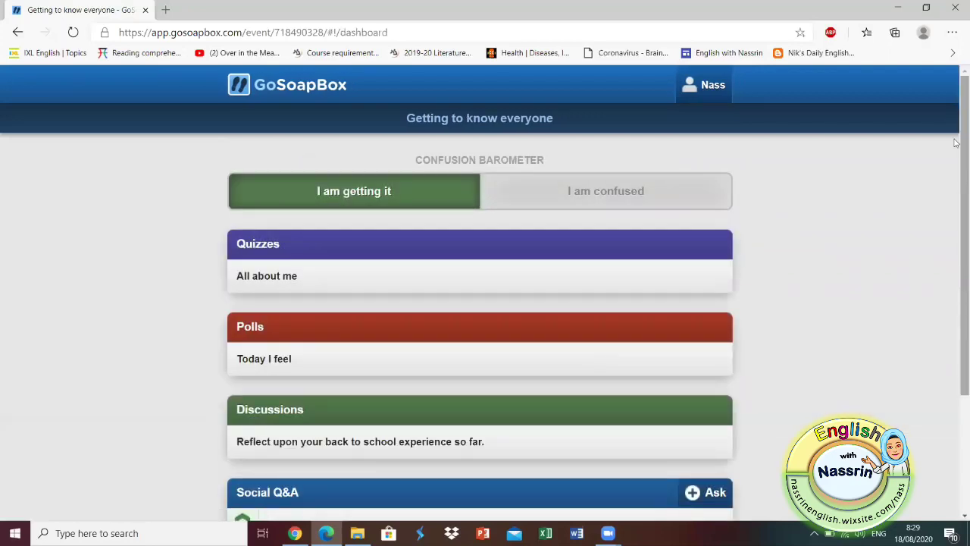
{"action": "left_click_drag", "start_coordinate": [957, 144], "coordinate": [957, 260]}
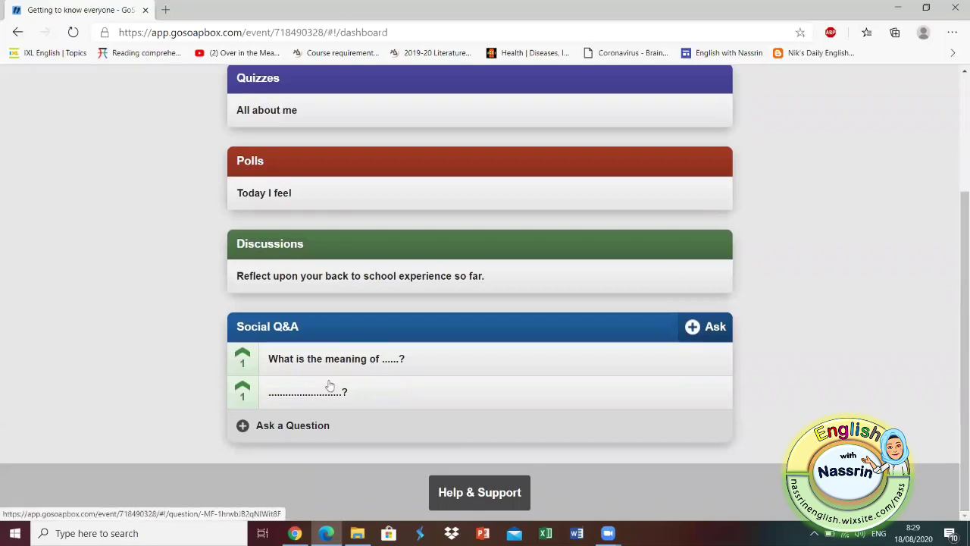
{"action": "left_click", "coordinate": [241, 361]}
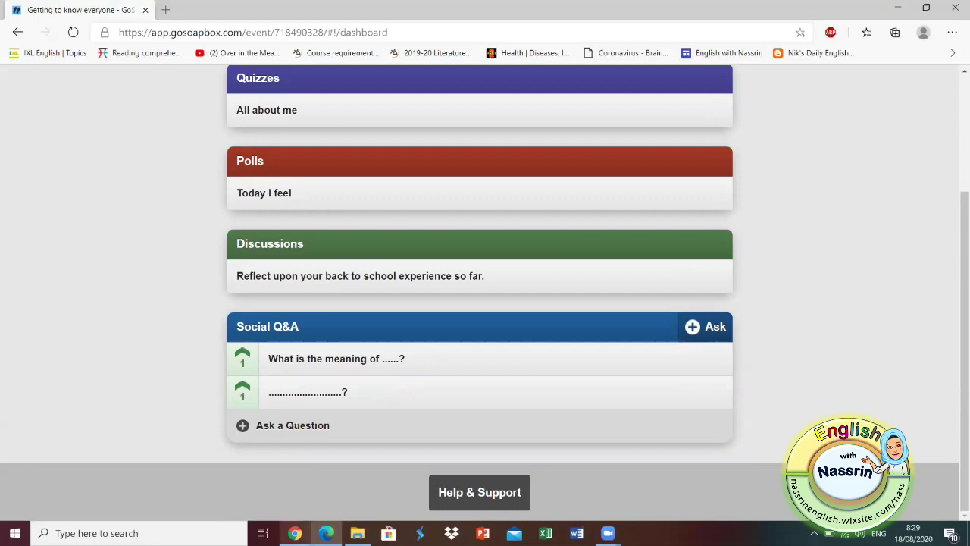
Delete the row-of-dots question from the Social Q&A on the teacher's dashboard in Chrome.
{"action": "left_click", "coordinate": [295, 533]}
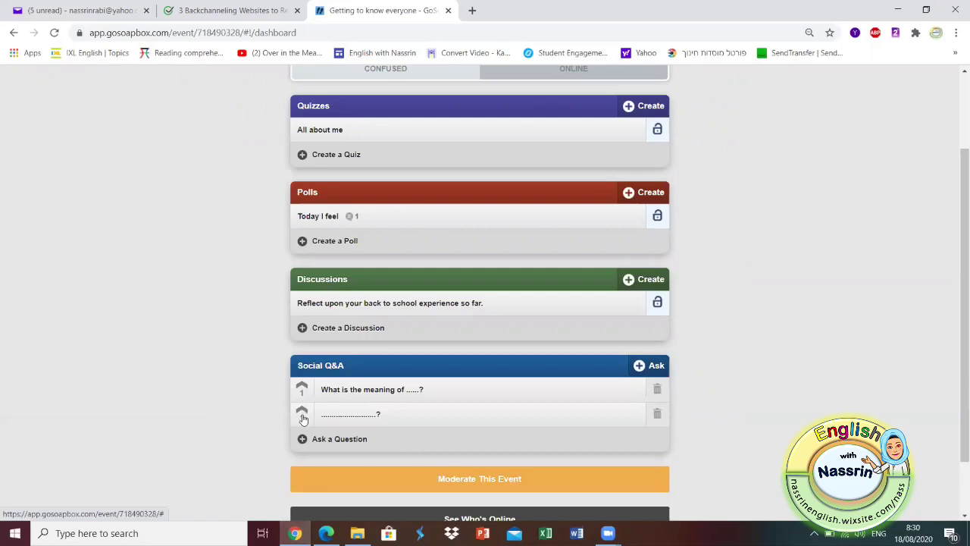
{"action": "left_click", "coordinate": [657, 414]}
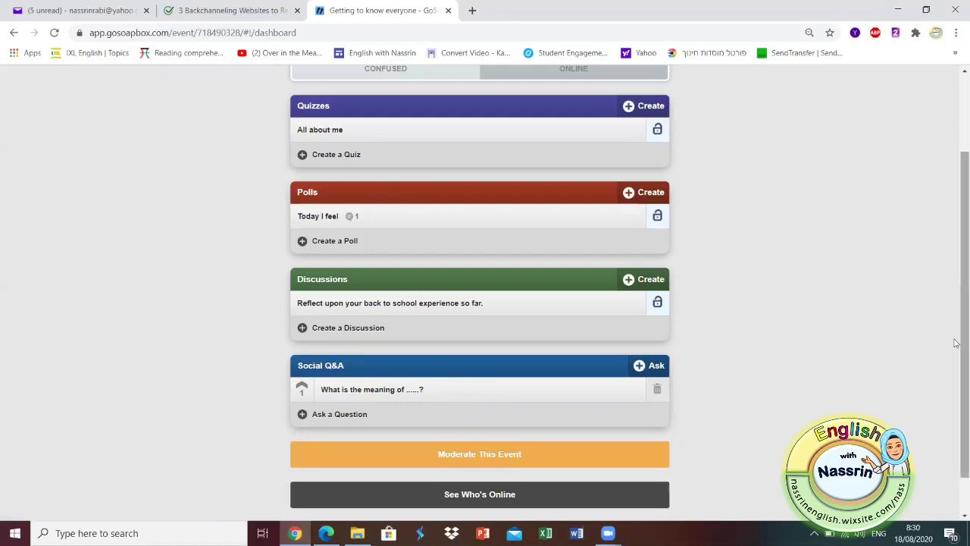
View the list of who is online in the event and return to the teacher's dashboard.
{"action": "scroll", "coordinate": [501, 485], "scroll_direction": "down", "scroll_amount": 1}
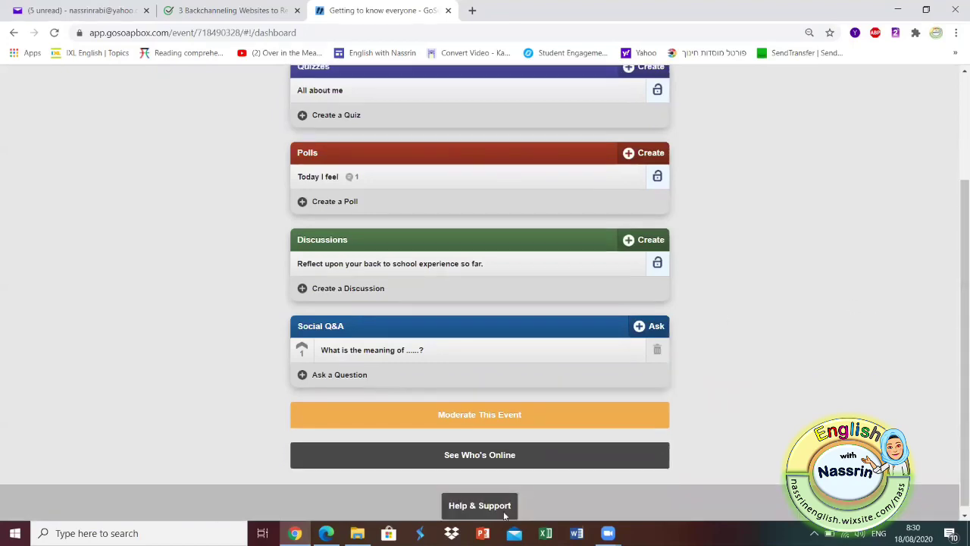
{"action": "left_click", "coordinate": [461, 464]}
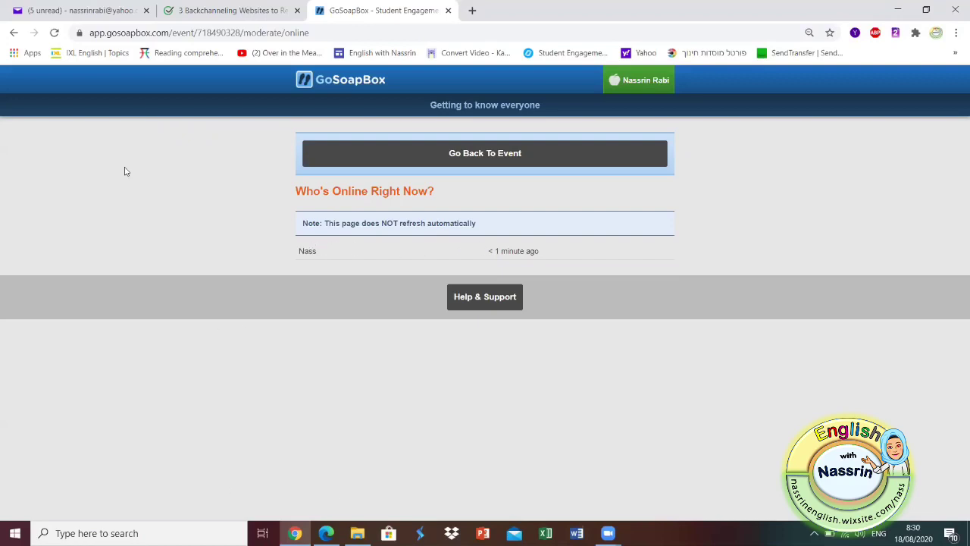
{"action": "left_click", "coordinate": [422, 161]}
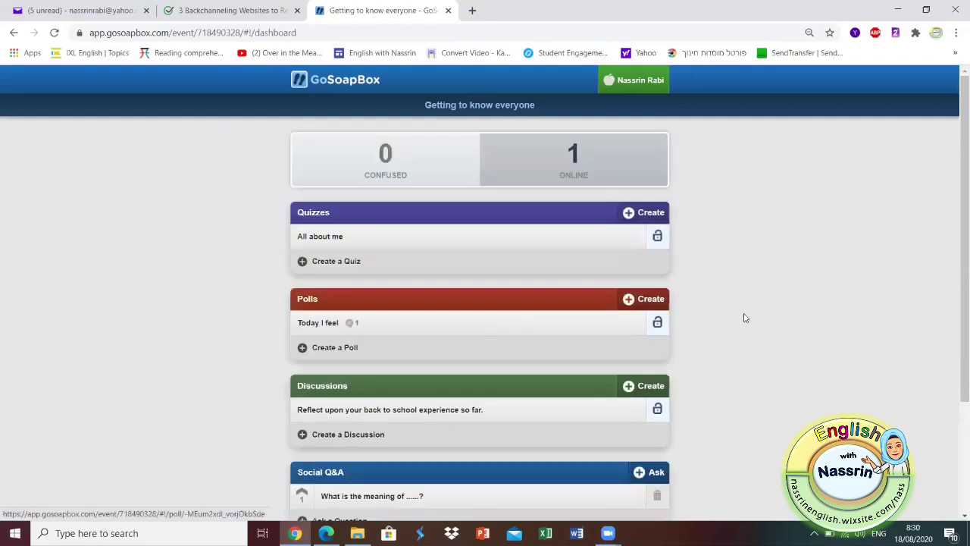
Copy the content and feature settings of the "All about me" event into the "Getting to know everyone" event through its moderation options.
{"action": "left_click_drag", "start_coordinate": [956, 290], "coordinate": [936, 215]}
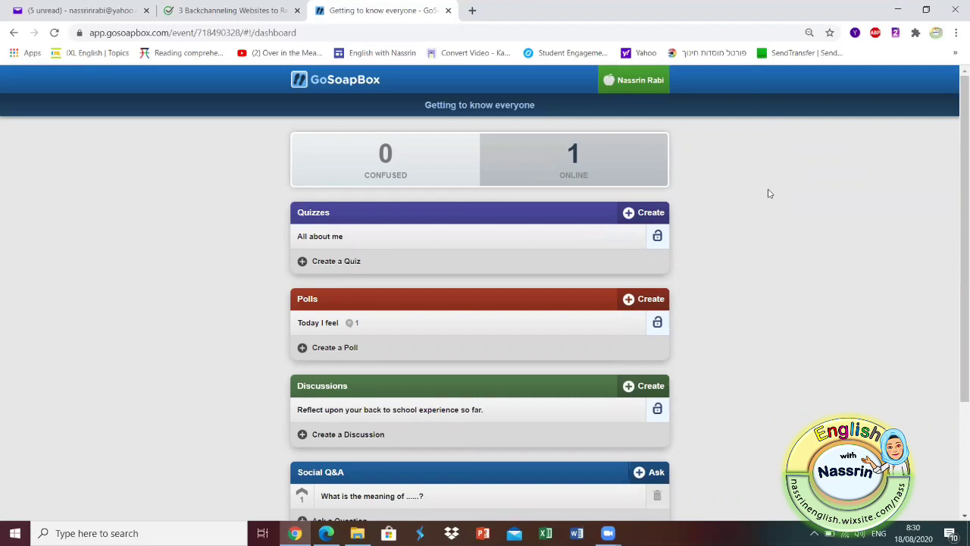
{"action": "left_click_drag", "start_coordinate": [957, 183], "coordinate": [956, 292]}
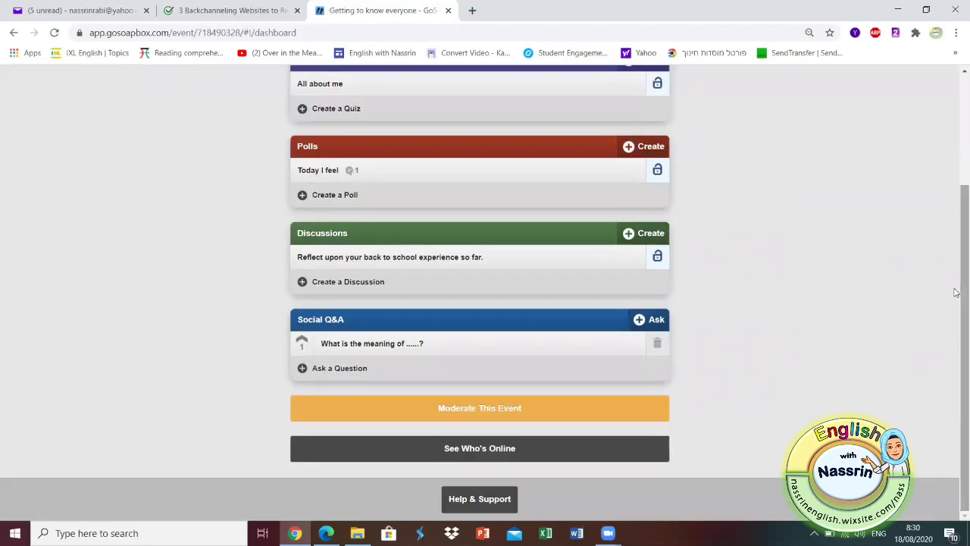
{"action": "left_click", "coordinate": [471, 415]}
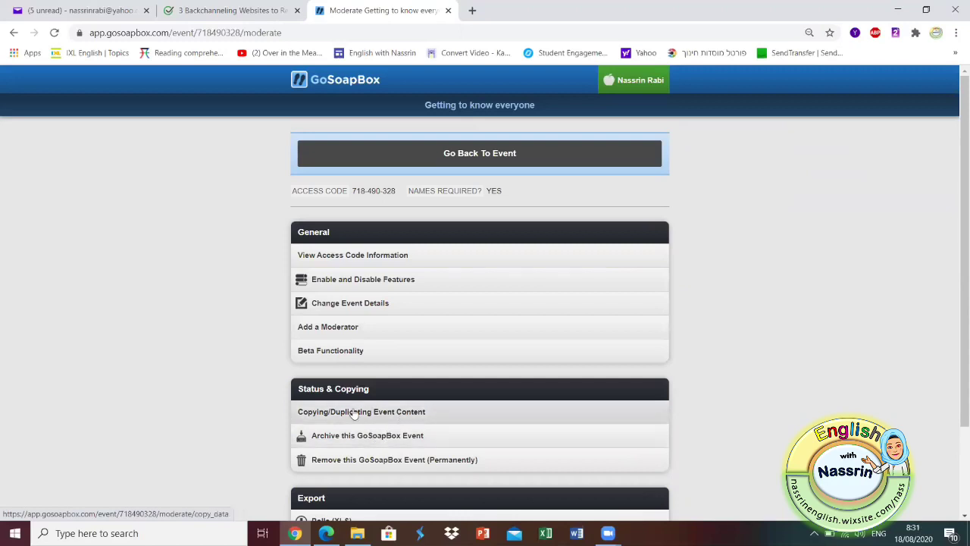
{"action": "left_click", "coordinate": [345, 414]}
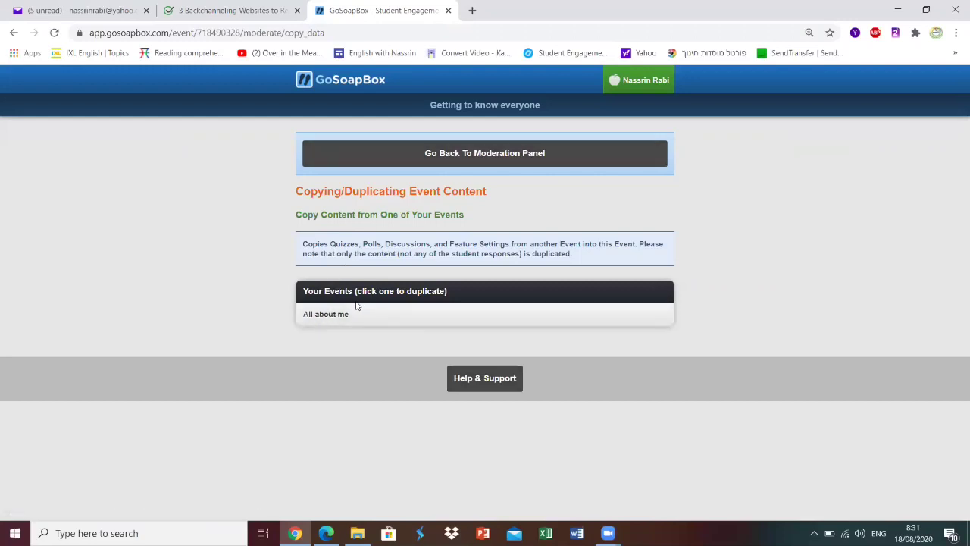
{"action": "left_click", "coordinate": [322, 316]}
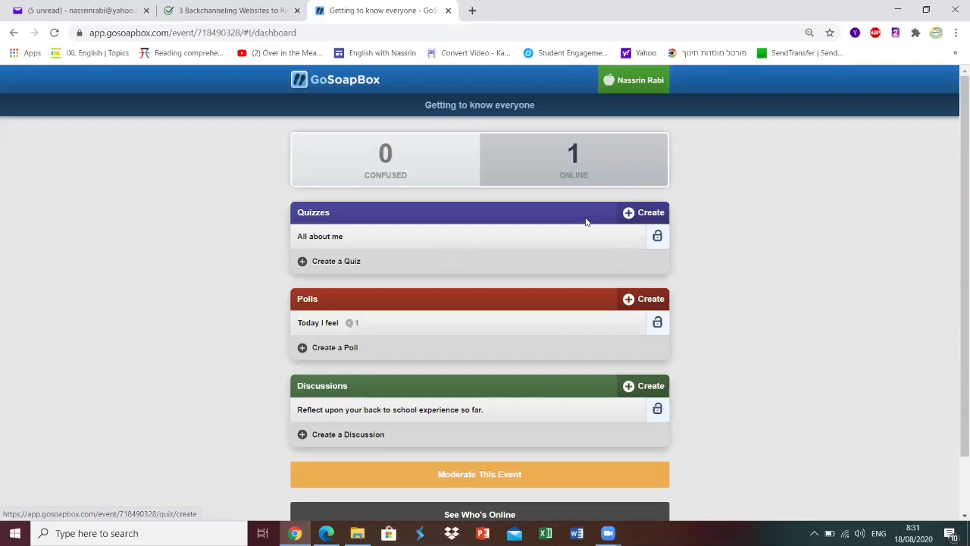
{"action": "scroll", "coordinate": [955, 291], "scroll_direction": "down", "scroll_amount": 1}
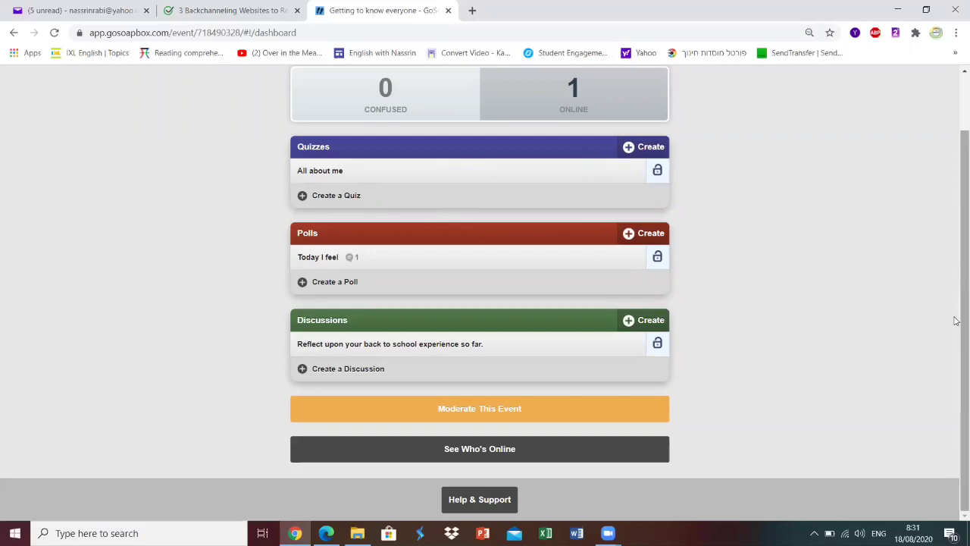
{"action": "scroll", "coordinate": [956, 320], "scroll_direction": "up", "scroll_amount": 1}
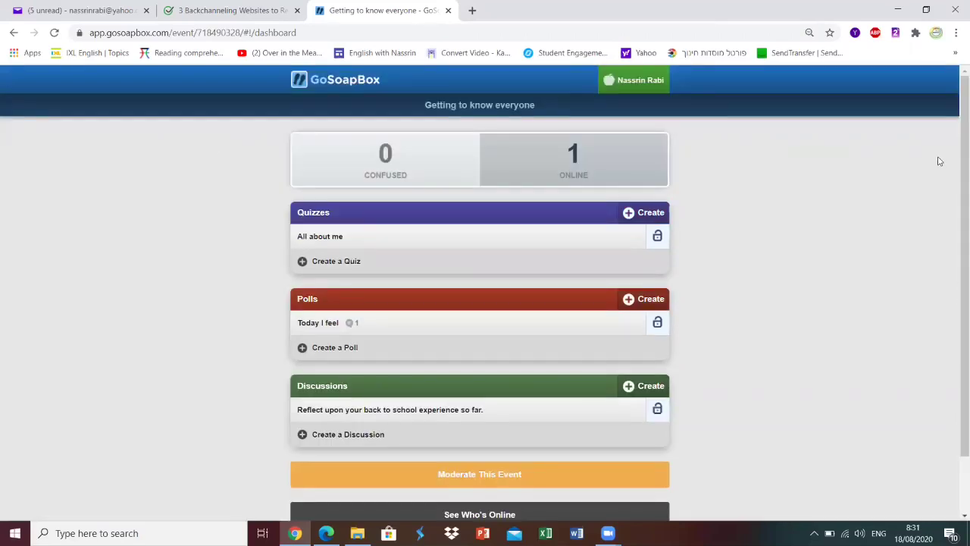